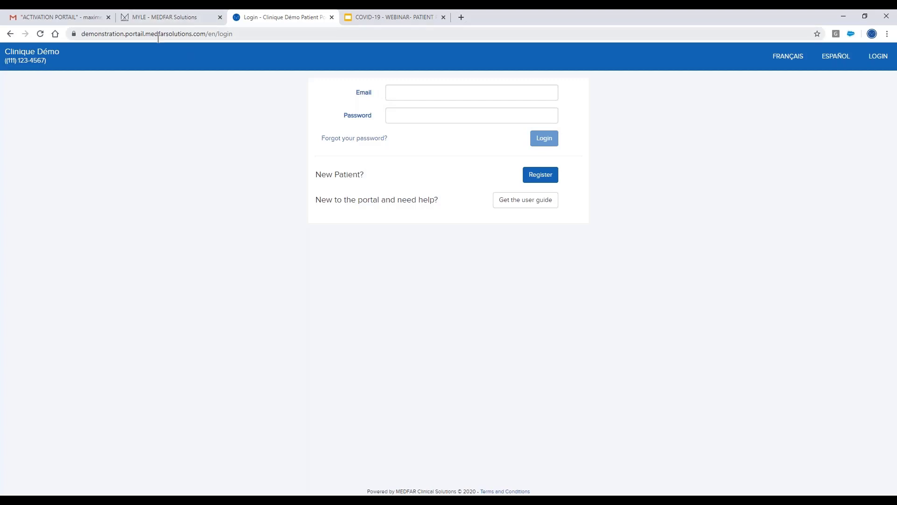
Return to MYLE's clinic calendar and clear the previous patient search text.
{"action": "left_click", "coordinate": [160, 35]}
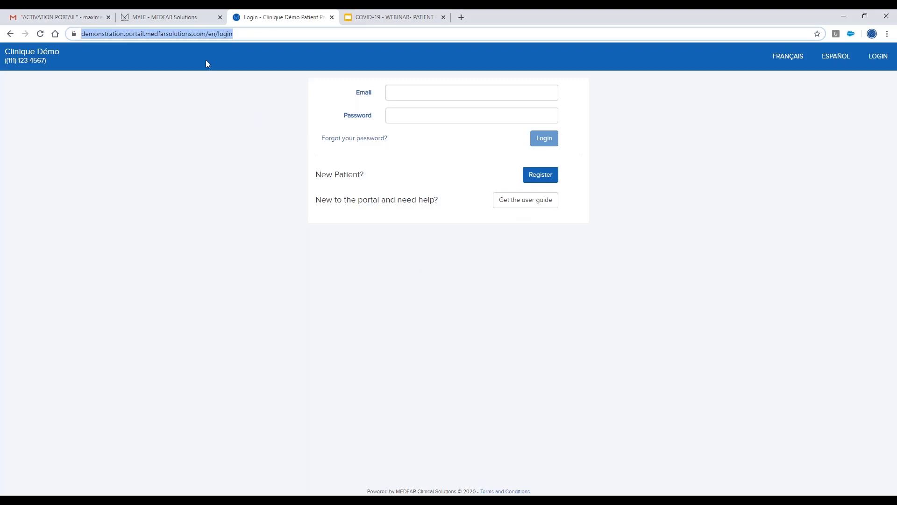
{"action": "left_click", "coordinate": [195, 20]}
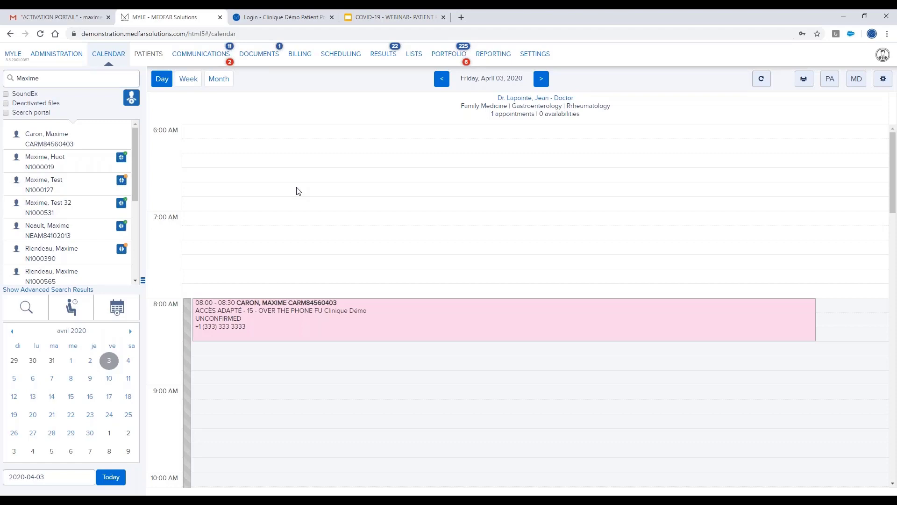
{"action": "double_click", "coordinate": [51, 80]}
{"action": "key", "text": "BackSpace"}
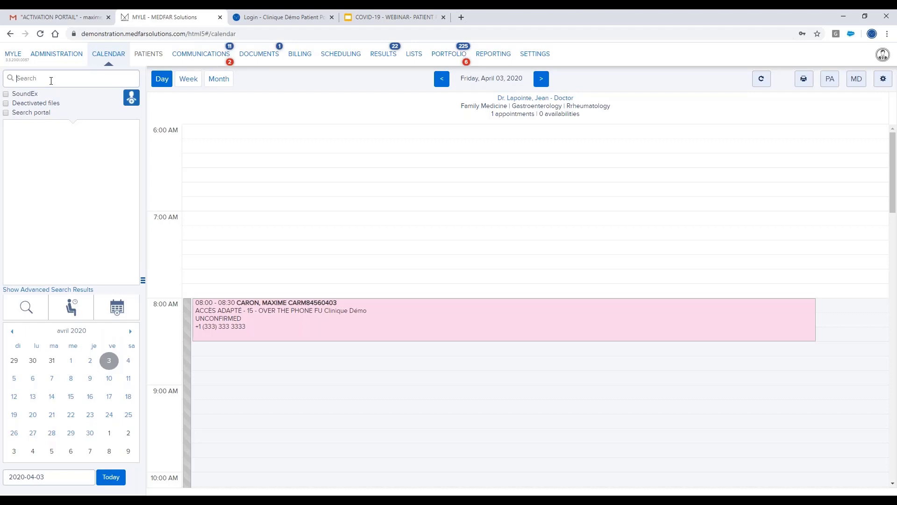
Enter the patient's first name in the Search box to list matching patient files.
{"action": "type", "text": "Maxime"}
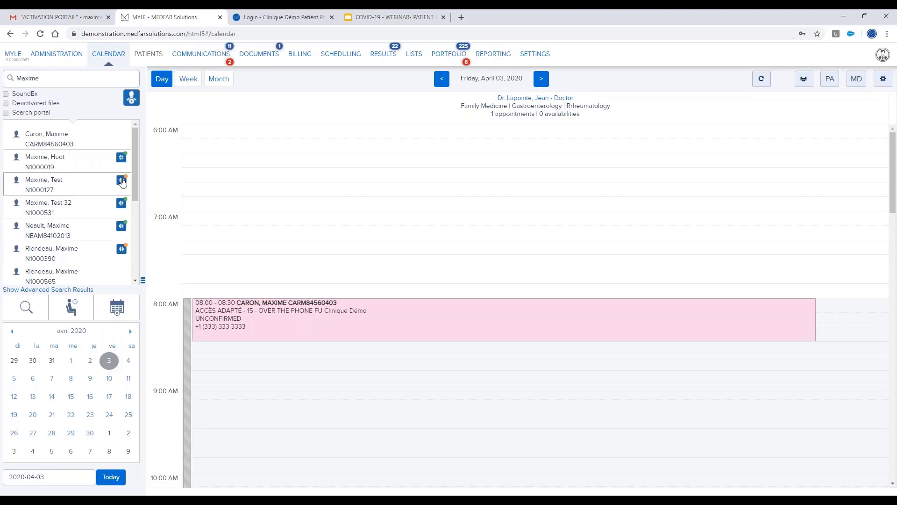
Open the matching patient's file and start Portal Registration from its header.
{"action": "left_click", "coordinate": [68, 146]}
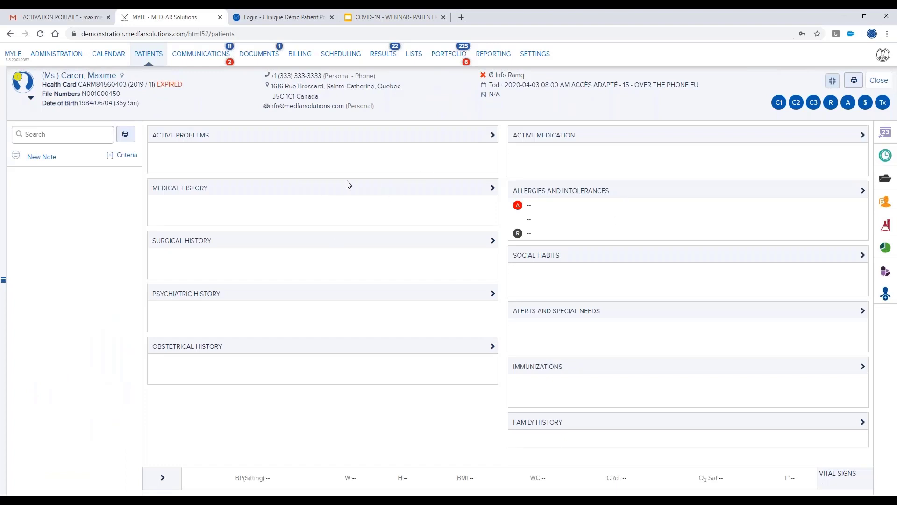
{"action": "left_click", "coordinate": [832, 83]}
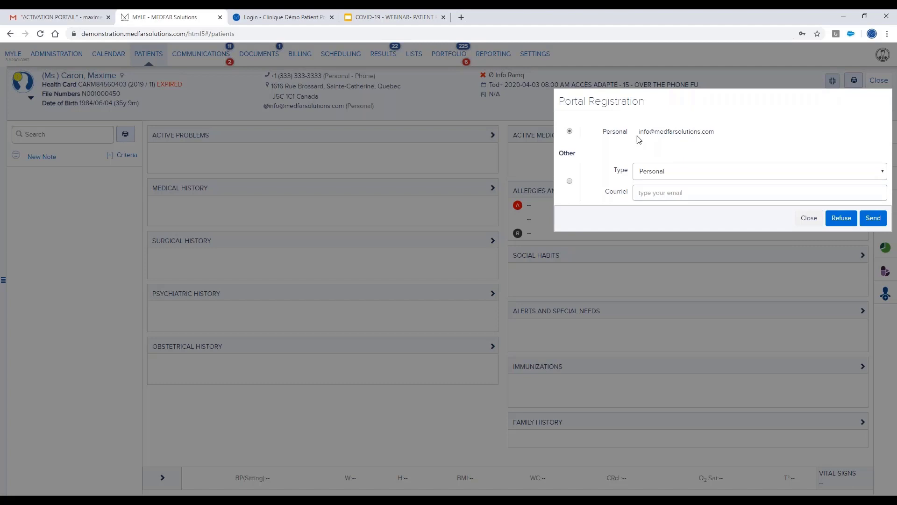
Send the portal invitation to an alternate e-mail address using the Other option.
{"action": "left_click", "coordinate": [570, 181]}
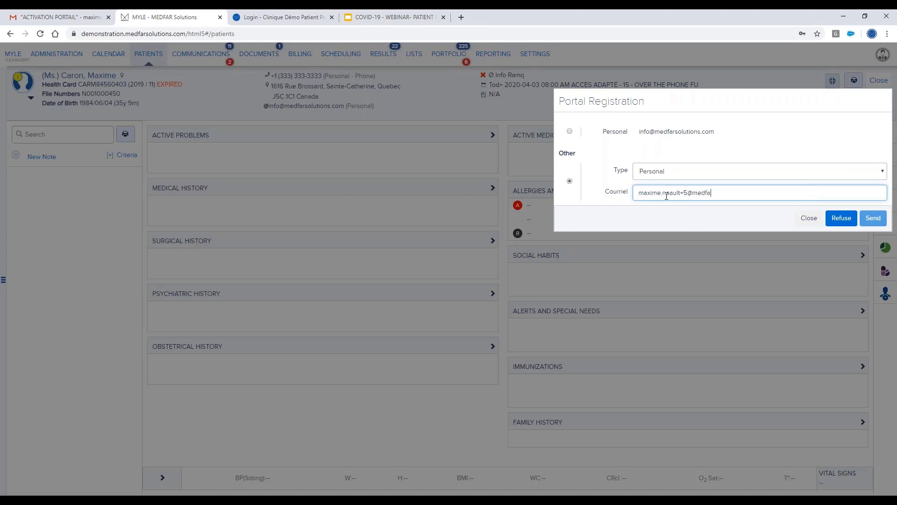
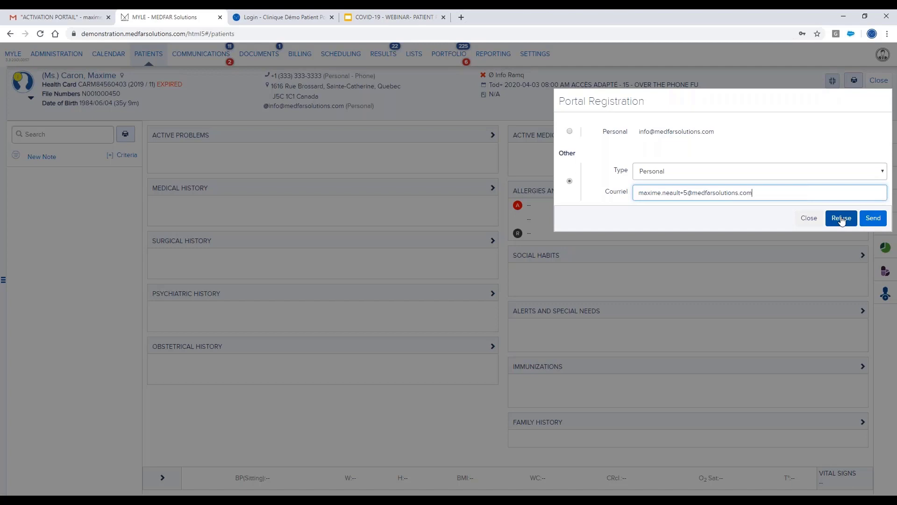
{"action": "left_click", "coordinate": [873, 218]}
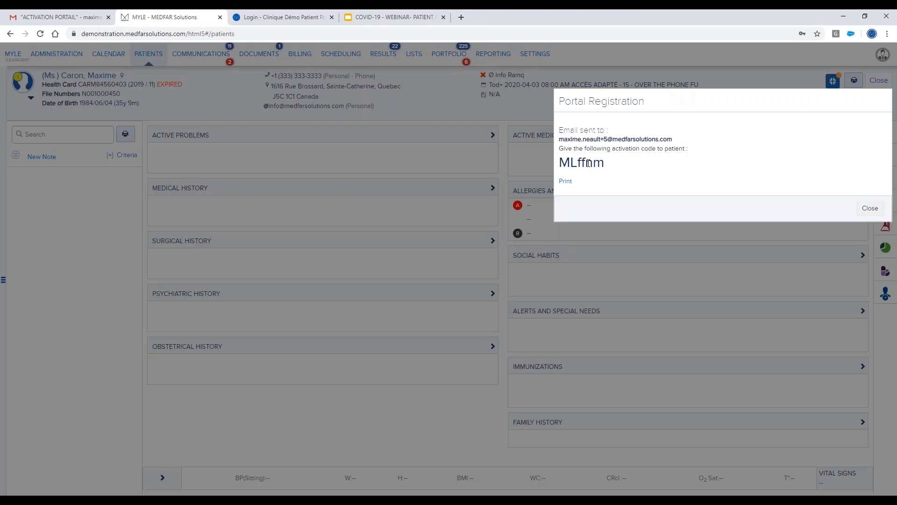
Copy the issued activation code and close the Portal Registration confirmation.
{"action": "left_click_drag", "start_coordinate": [606, 165], "coordinate": [563, 169]}
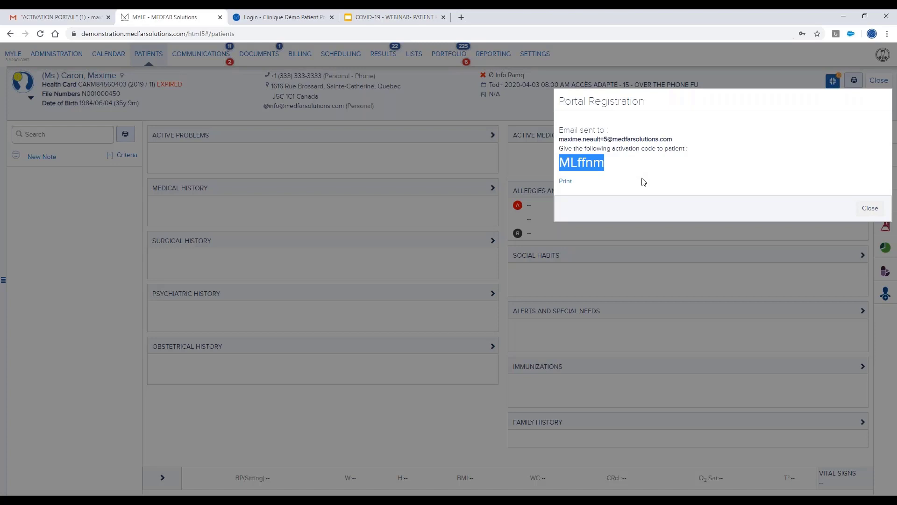
{"action": "left_click", "coordinate": [872, 210]}
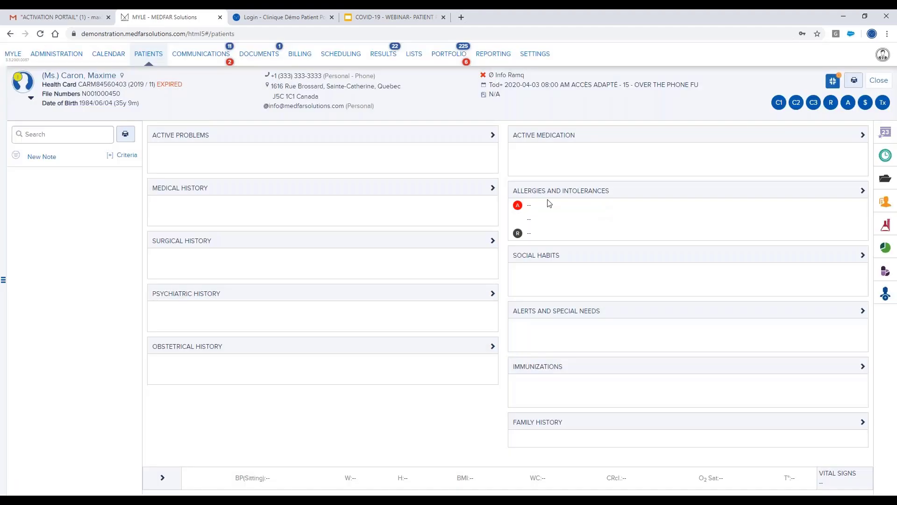
In Gmail, open the 'Activation du compte Clinique Démo' email and follow its activation link.
{"action": "left_click", "coordinate": [79, 21]}
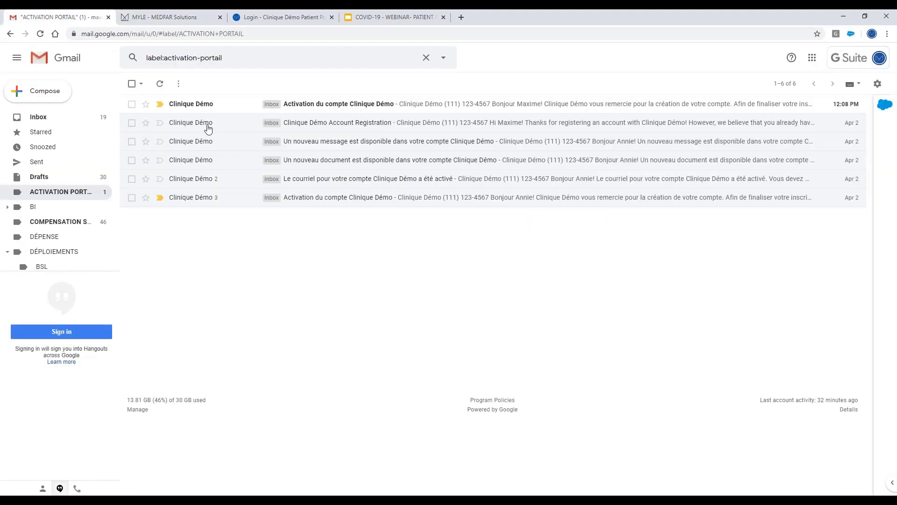
{"action": "left_click", "coordinate": [356, 110]}
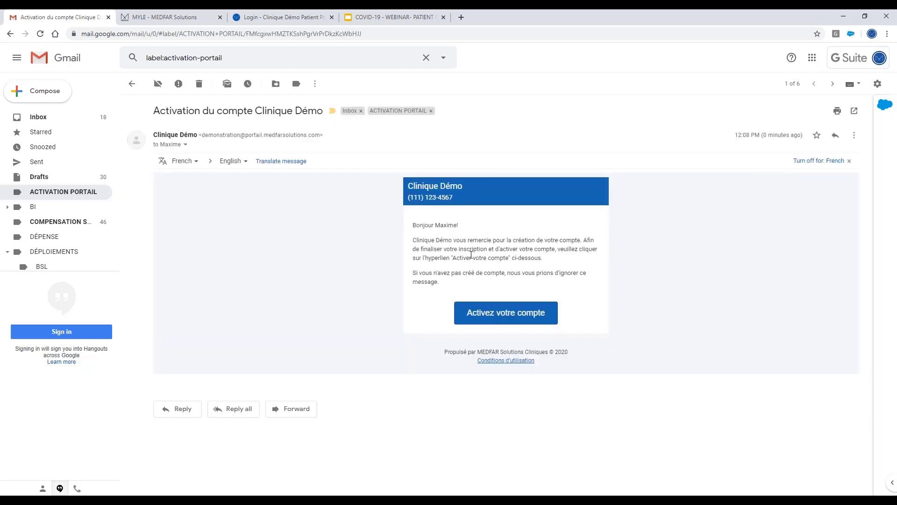
{"action": "left_click", "coordinate": [496, 318]}
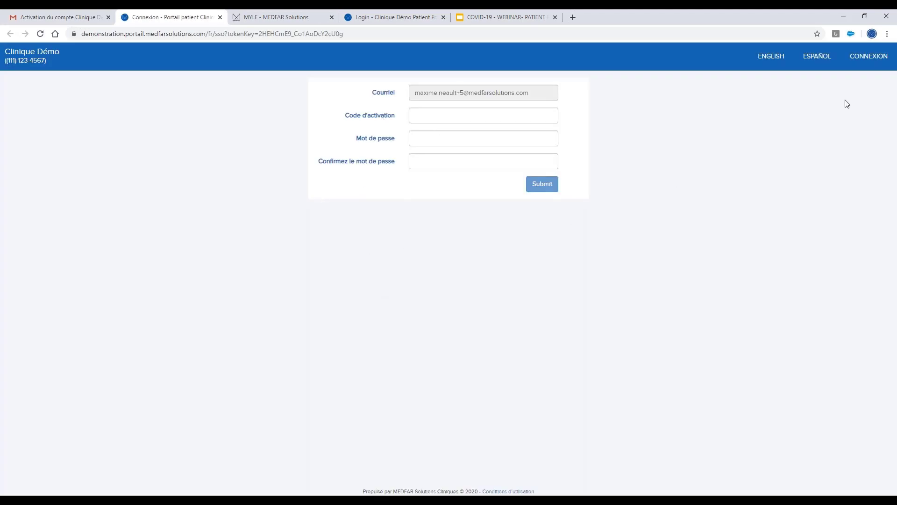
Activate the portal account in English with the pasted code and a confirmed new password.
{"action": "left_click", "coordinate": [785, 63]}
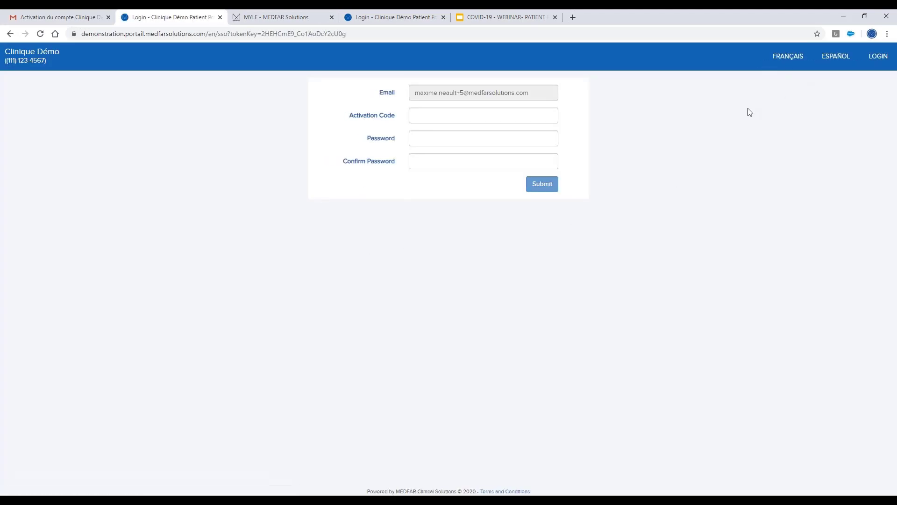
{"action": "left_click", "coordinate": [425, 116]}
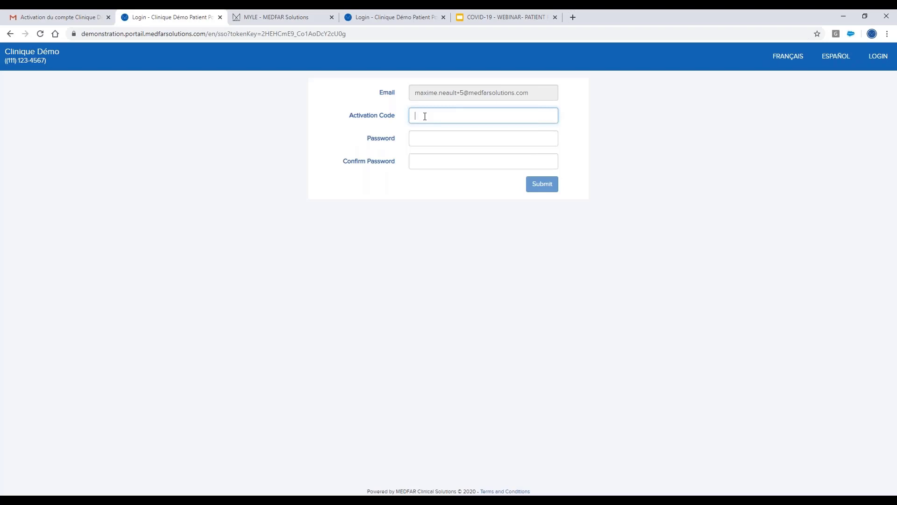
{"action": "key", "text": "ctrl+v"}
{"action": "left_click", "coordinate": [423, 136]}
{"action": "type", "text": "*********"}
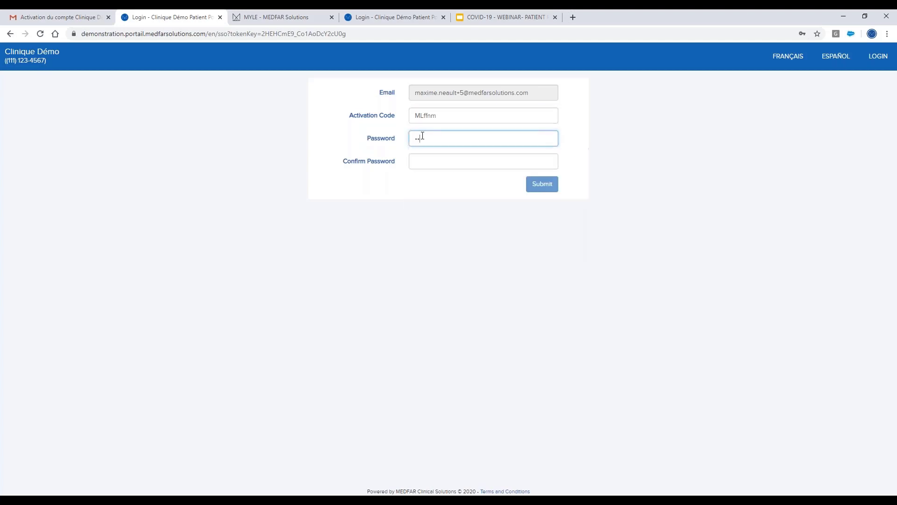
{"action": "key", "text": "Tab"}
{"action": "type", "text": "*********"}
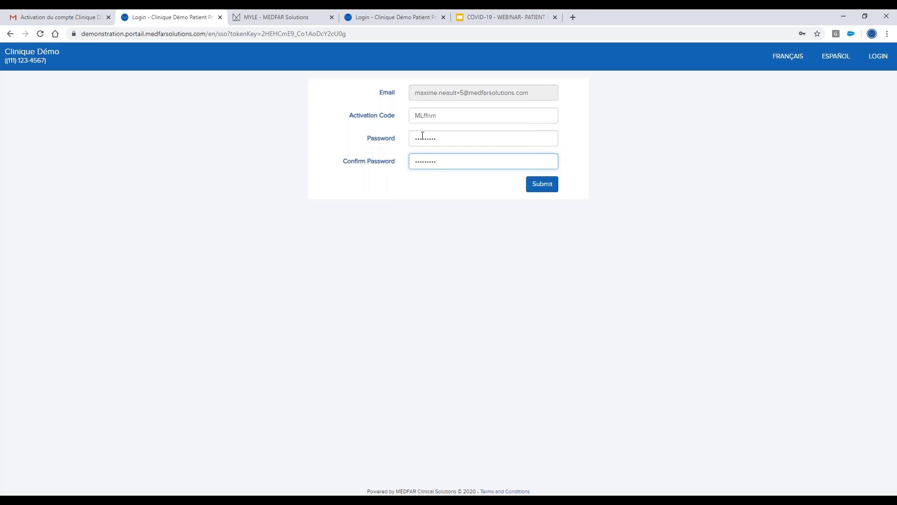
{"action": "left_click", "coordinate": [540, 186]}
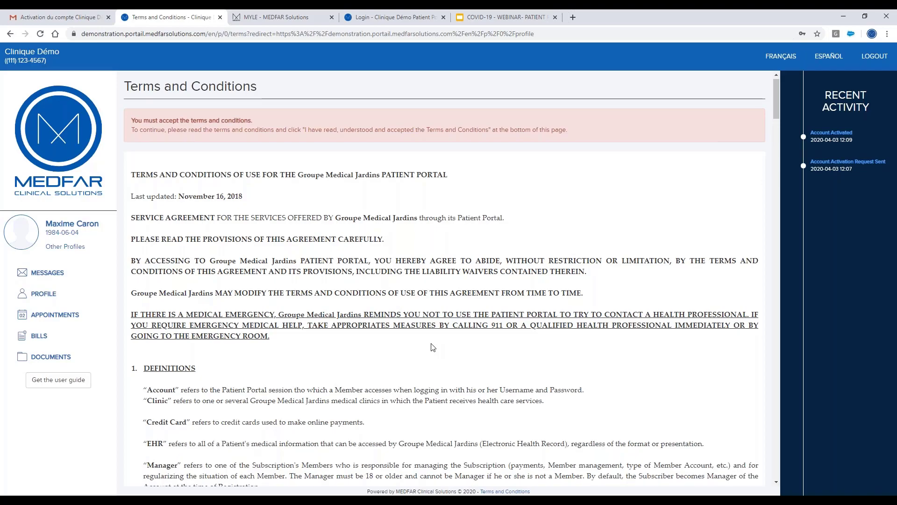
Scroll to the end of the Terms and Conditions and accept them.
{"action": "scroll", "coordinate": [430, 341], "scroll_direction": "down", "scroll_amount": 4}
{"action": "scroll", "coordinate": [425, 333], "scroll_direction": "down", "scroll_amount": 8}
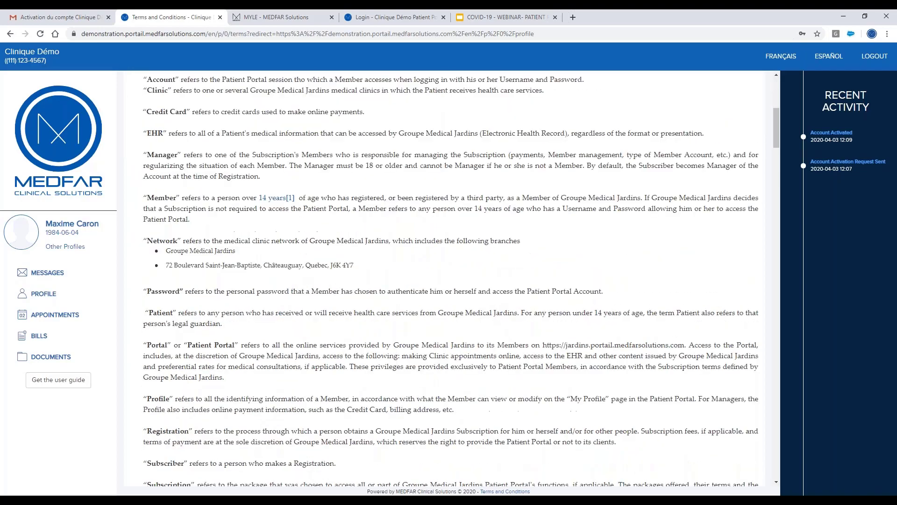
{"action": "scroll", "coordinate": [387, 308], "scroll_direction": "down", "scroll_amount": 20}
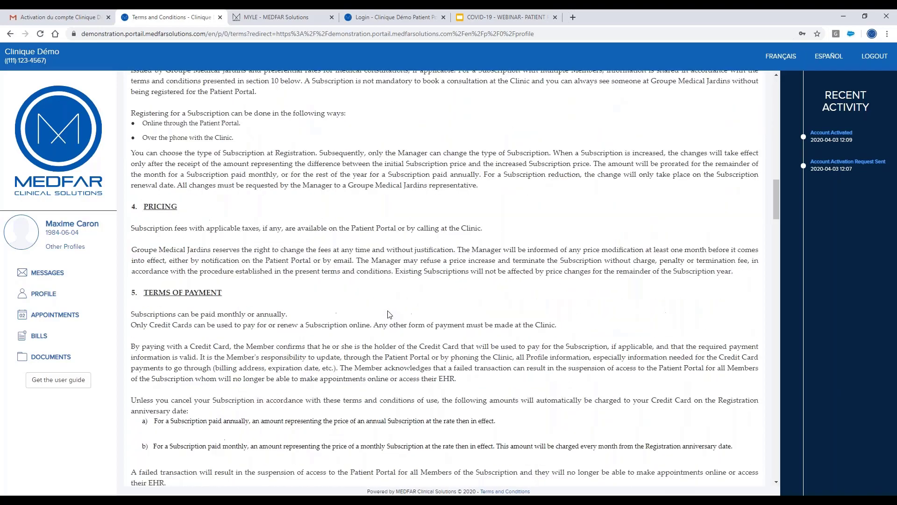
{"action": "scroll", "coordinate": [406, 433], "scroll_direction": "down", "scroll_amount": 20}
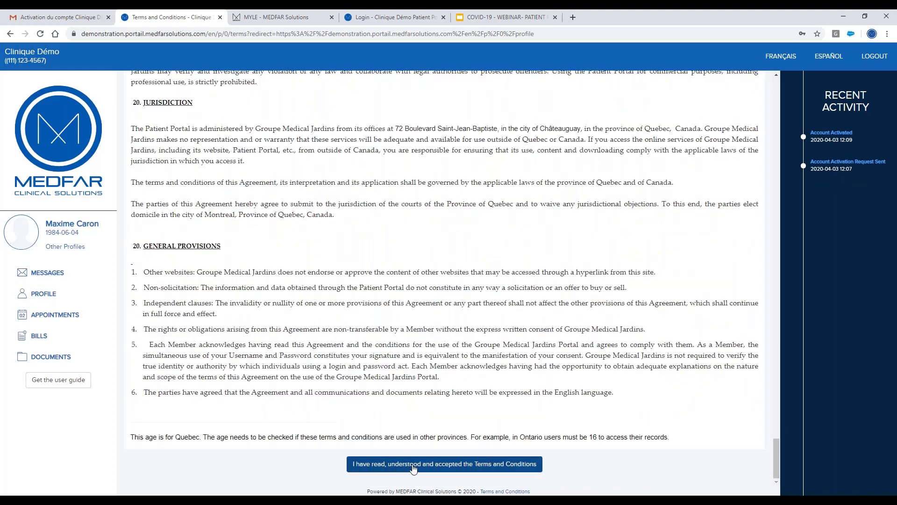
{"action": "left_click", "coordinate": [440, 464]}
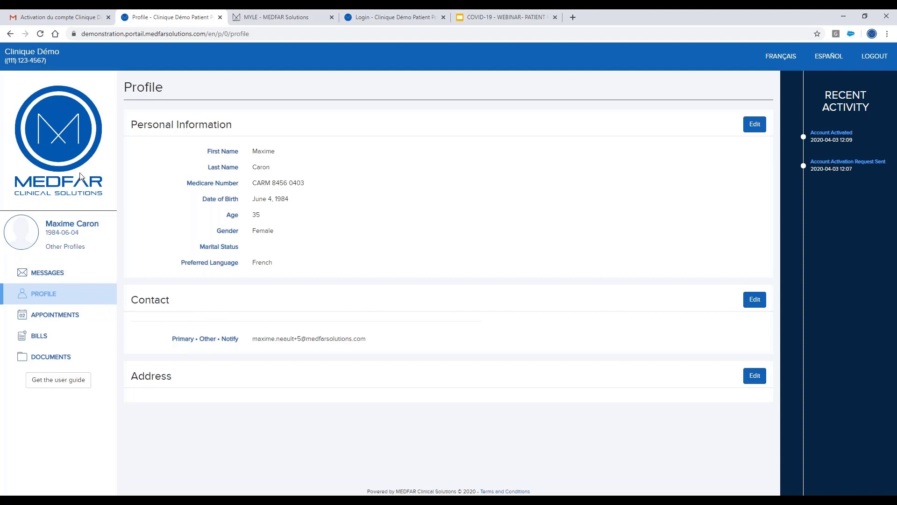
Check the portal's Messages, Bills and Documents sections for any shared items.
{"action": "left_click", "coordinate": [53, 279]}
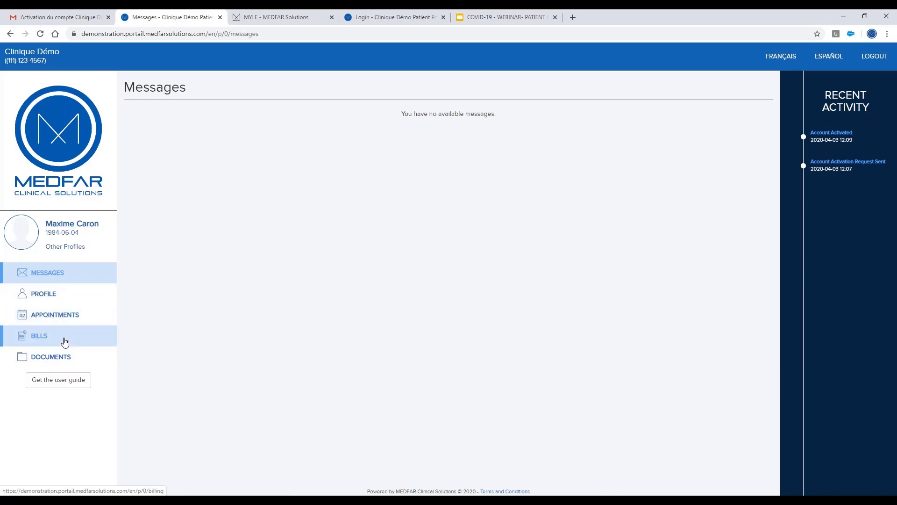
{"action": "left_click", "coordinate": [64, 342]}
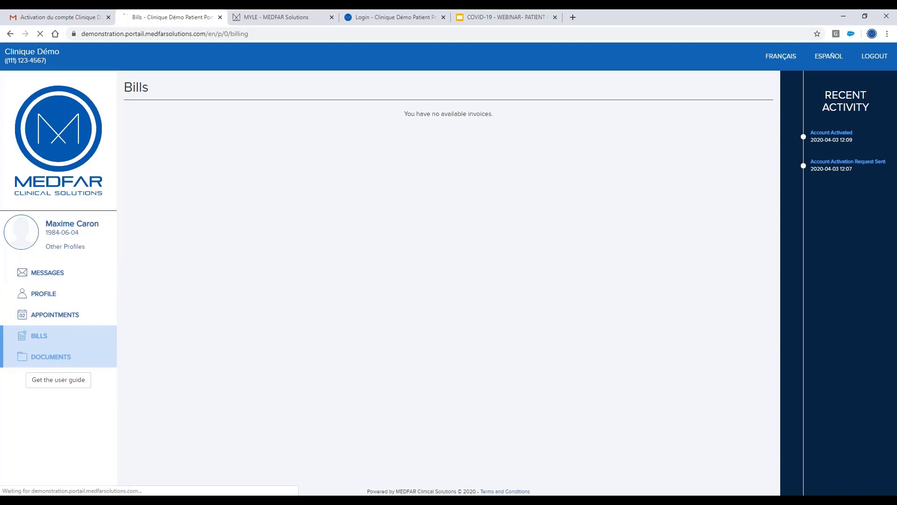
{"action": "left_click", "coordinate": [51, 357]}
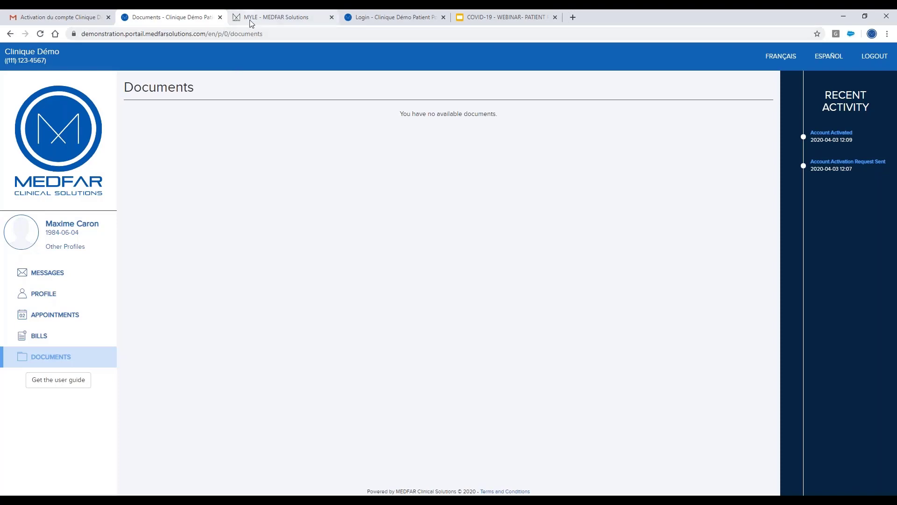
Close the portal Documents tab and return to the patient's chart in MYLE.
{"action": "left_click", "coordinate": [220, 18]}
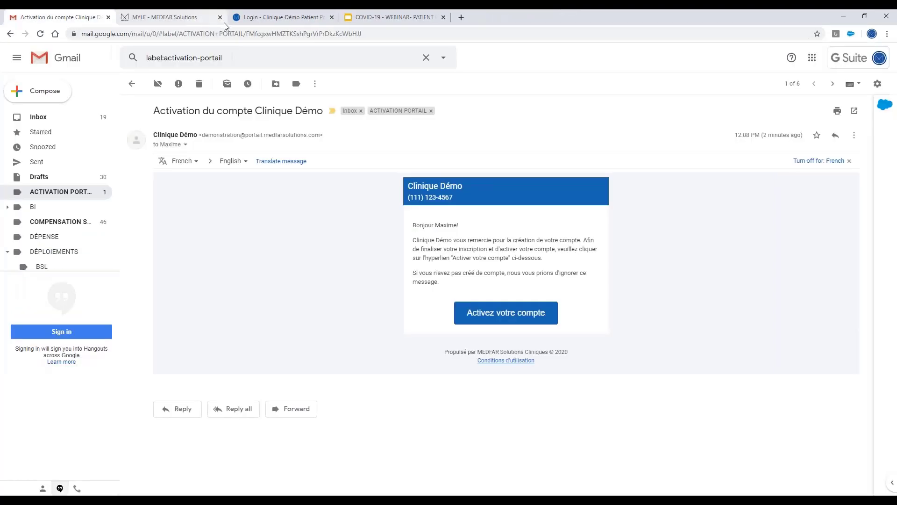
{"action": "left_click", "coordinate": [185, 19]}
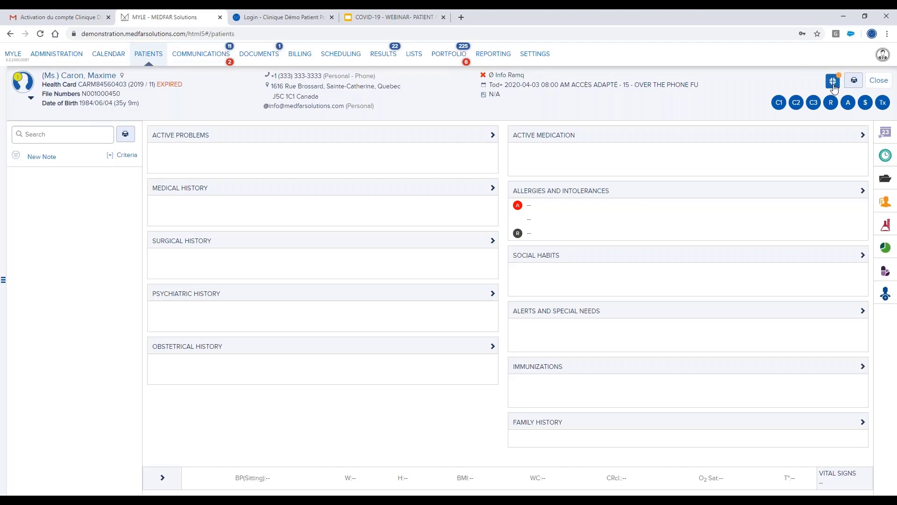
Close the chart, search the calendar by part of the patient's name, and open the test patient's file.
{"action": "left_click", "coordinate": [878, 82]}
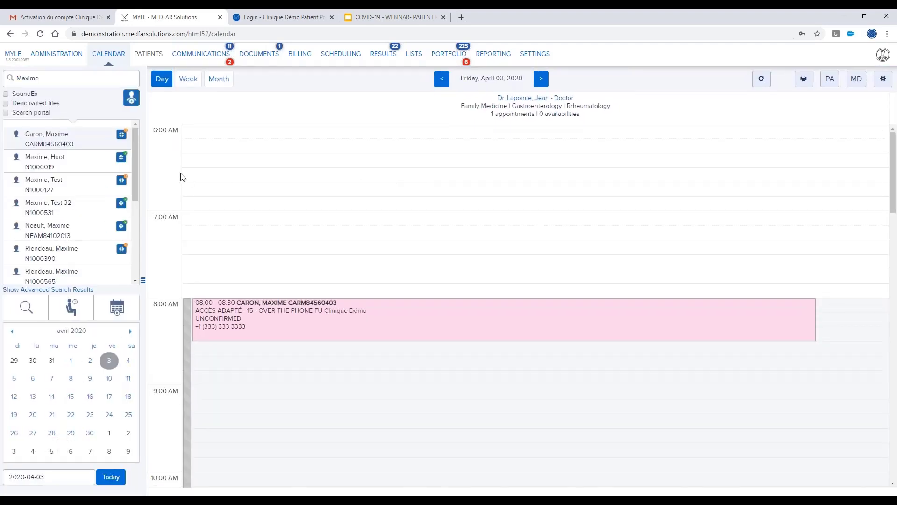
{"action": "left_click_drag", "start_coordinate": [61, 83], "coordinate": [11, 84]}
{"action": "type", "text": "Maxim"}
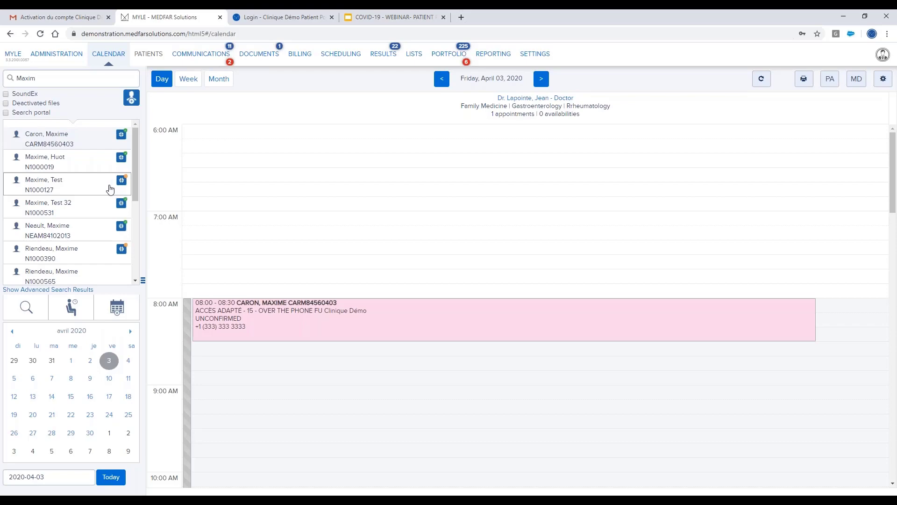
{"action": "double_click", "coordinate": [59, 188]}
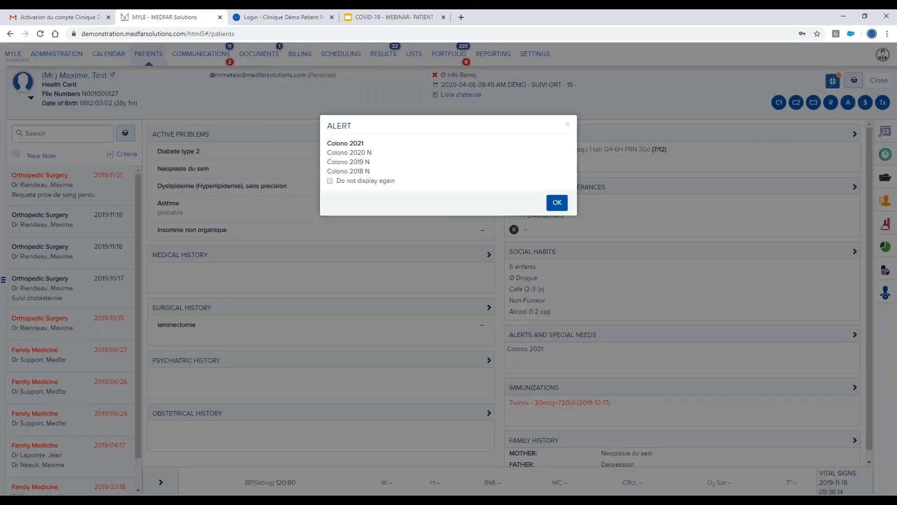
Dismiss the colonoscopy alert, confirm the patient's portal account is inactive, and close the chart.
{"action": "left_click", "coordinate": [557, 202]}
{"action": "left_click", "coordinate": [832, 83]}
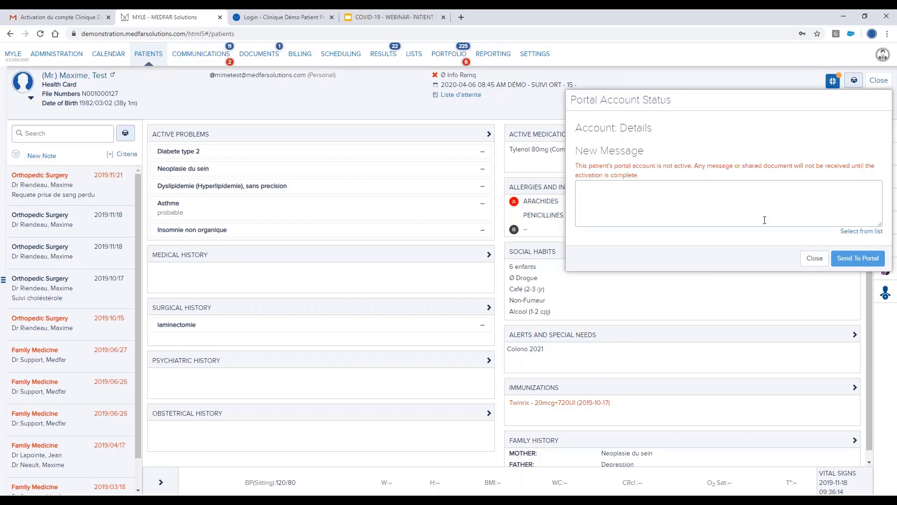
{"action": "left_click", "coordinate": [814, 260]}
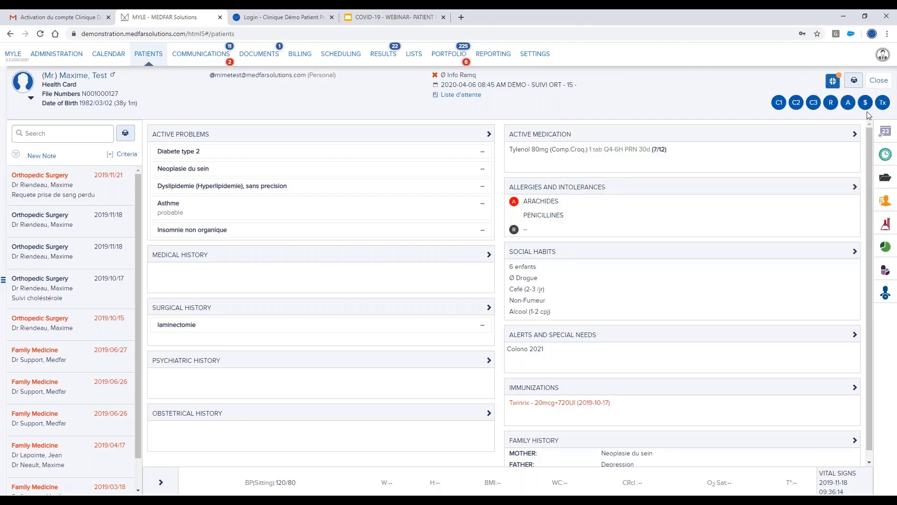
{"action": "left_click", "coordinate": [876, 83]}
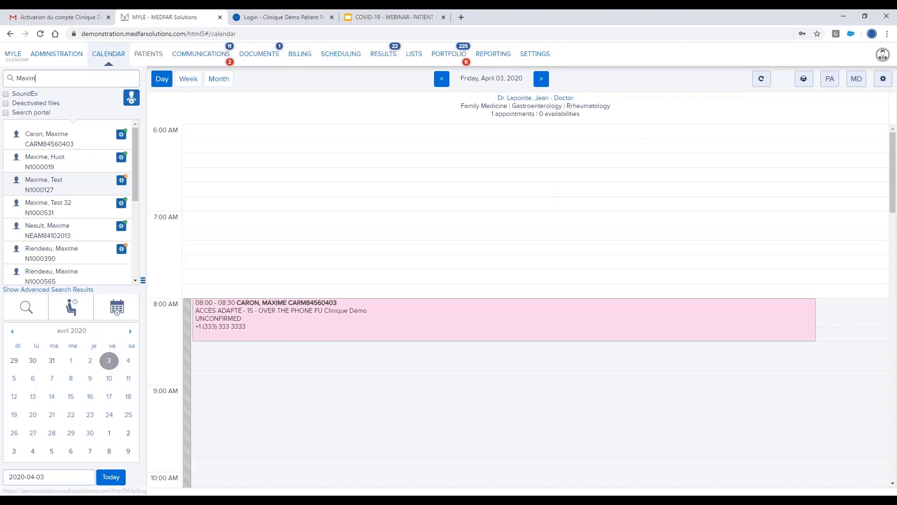
Switch to the Clinique Démo patient portal login page.
{"action": "left_click", "coordinate": [294, 17]}
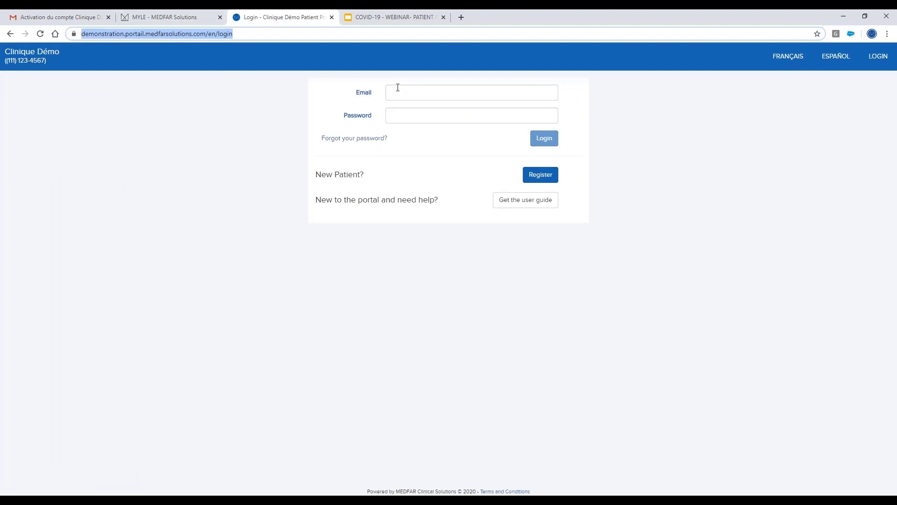
Leave the portal e-mail and password empty to show required-field errors, then go to registration.
{"action": "left_click", "coordinate": [399, 92]}
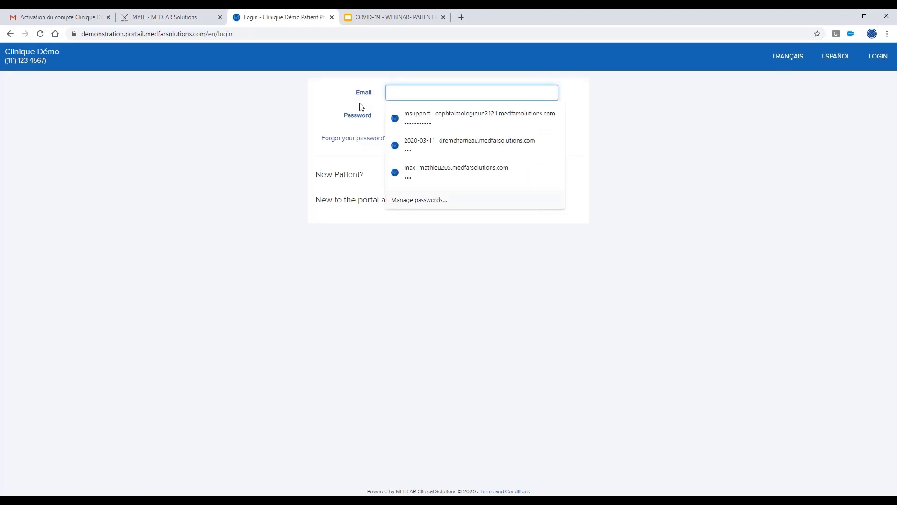
{"action": "key", "text": "Tab"}
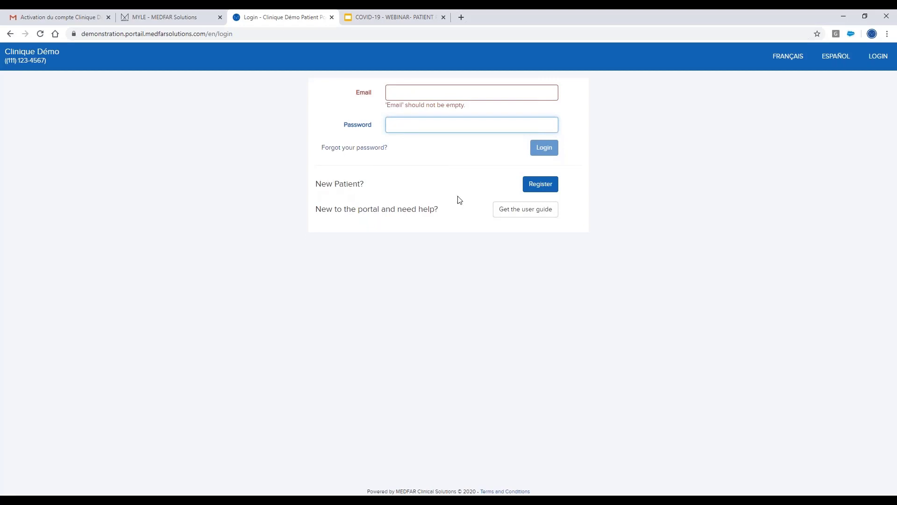
{"action": "left_click", "coordinate": [541, 185]}
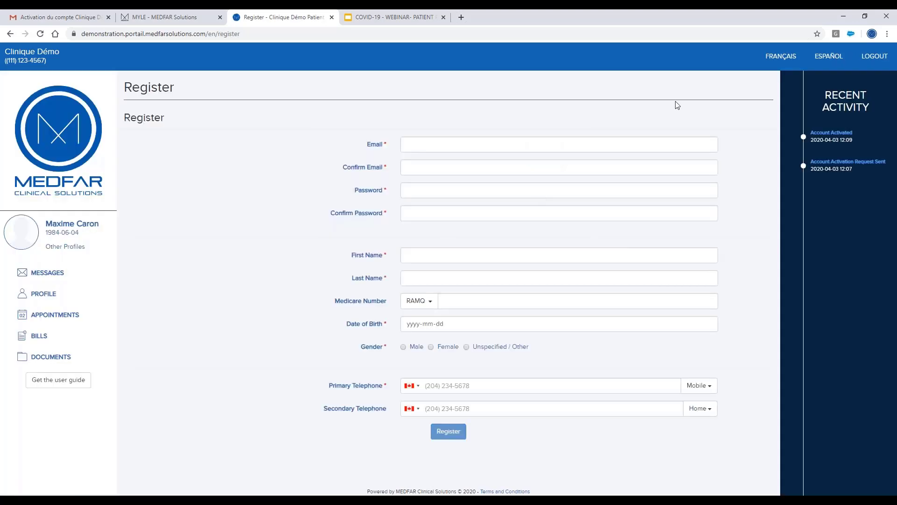
Step through the empty registration fields to show their required-field errors, then return to the MYLE calendar.
{"action": "left_click", "coordinate": [872, 57]}
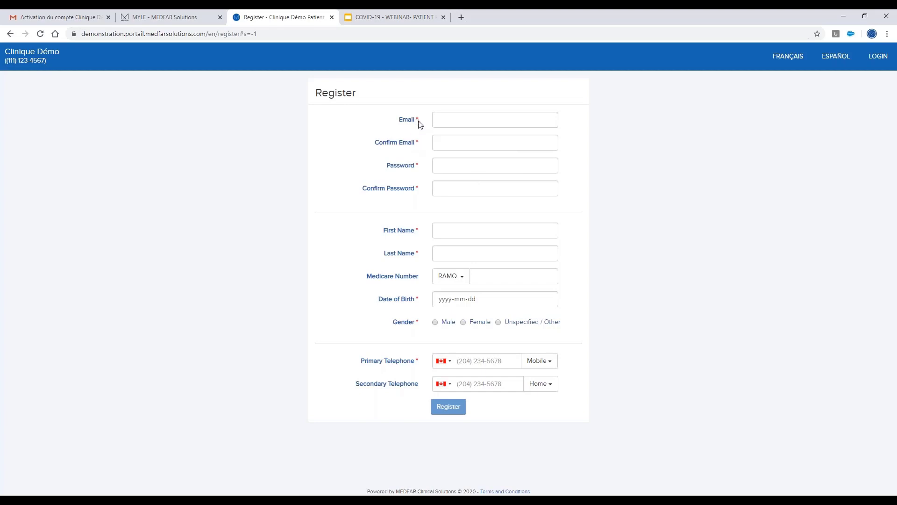
{"action": "left_click", "coordinate": [446, 120]}
{"action": "left_click", "coordinate": [351, 192]}
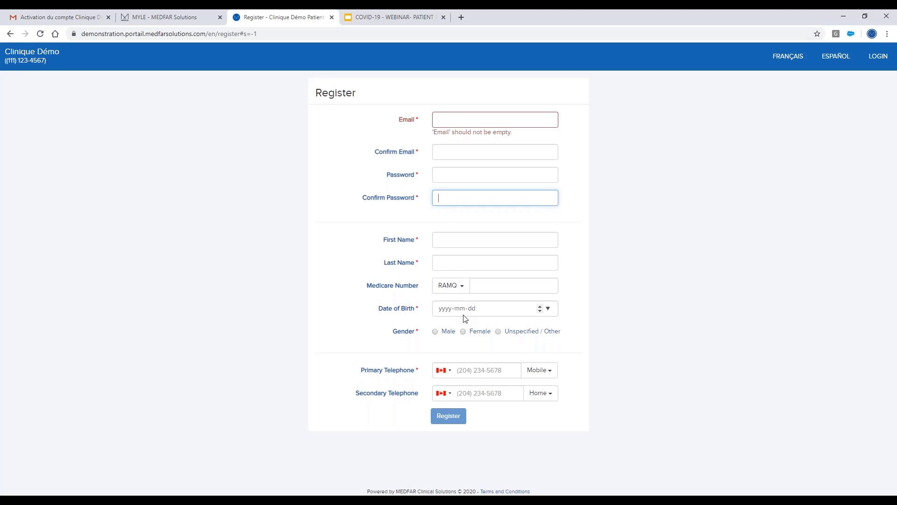
{"action": "left_click", "coordinate": [460, 239]}
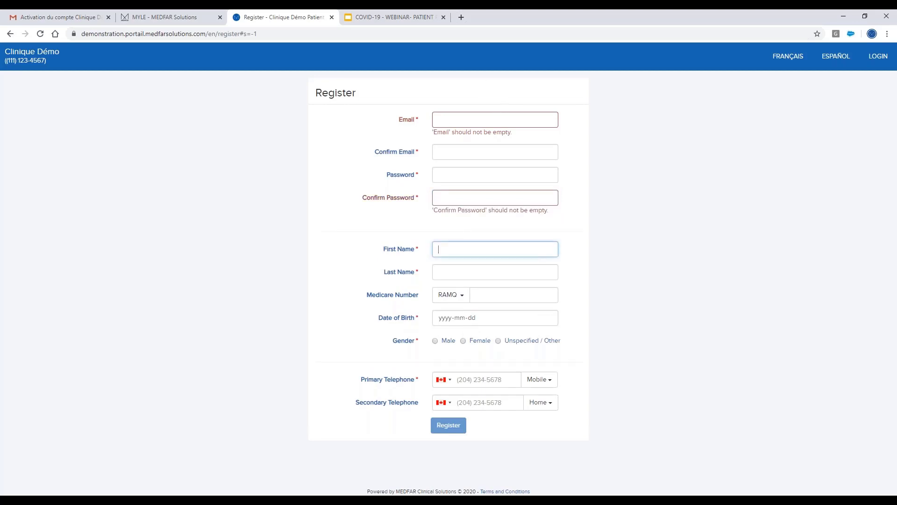
{"action": "key", "text": "Tab"}
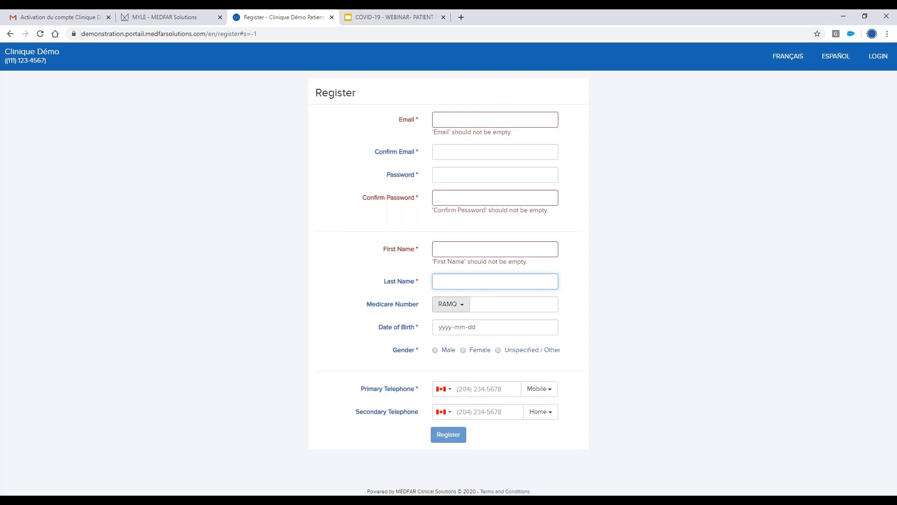
{"action": "left_click", "coordinate": [196, 21]}
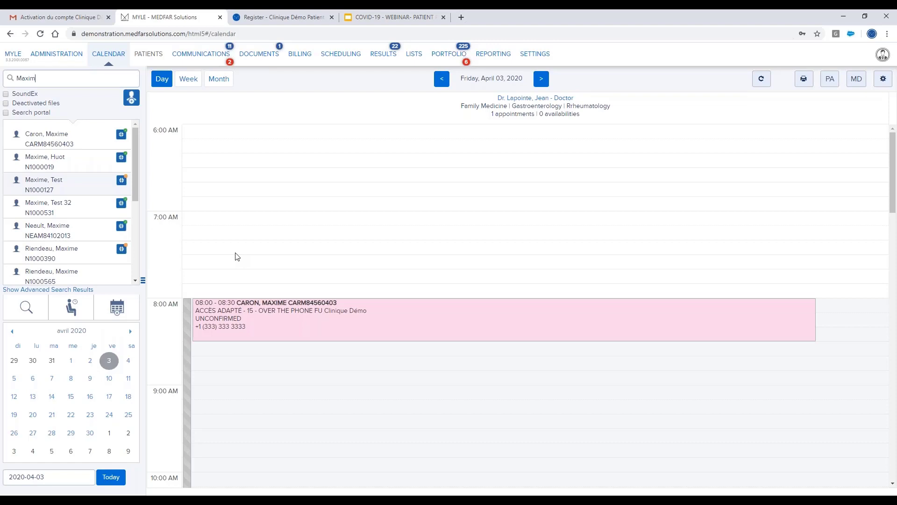
Replace the search text with the patient's first name, with Search portal ticked.
{"action": "double_click", "coordinate": [70, 76]}
{"action": "left_click", "coordinate": [6, 113]}
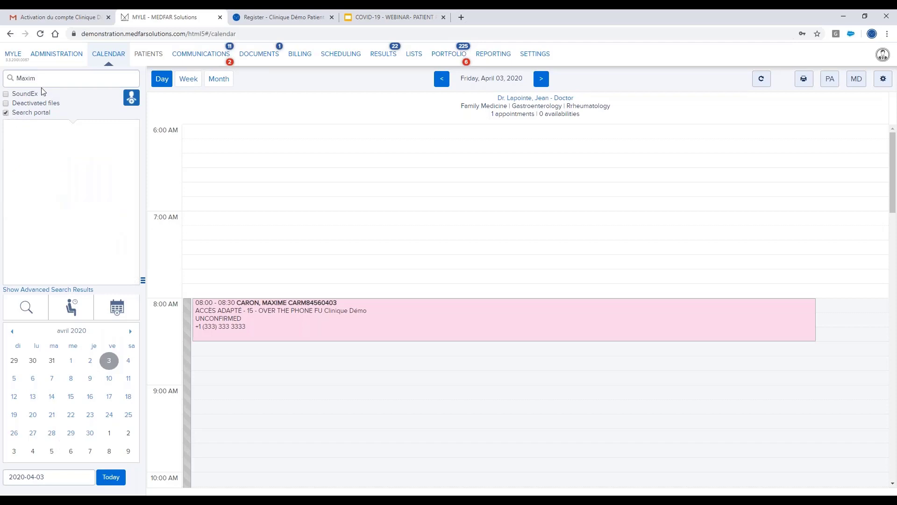
{"action": "type", "text": "Patrick"}
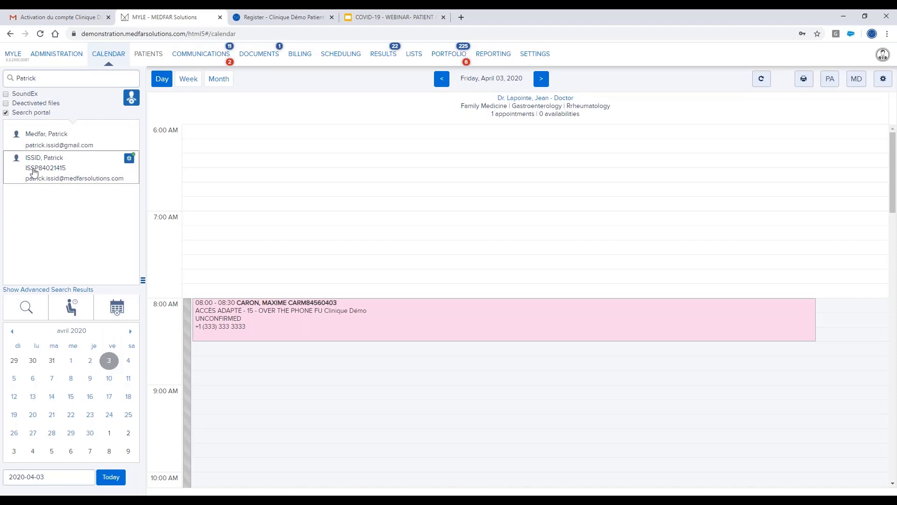
{"action": "double_click", "coordinate": [85, 178]}
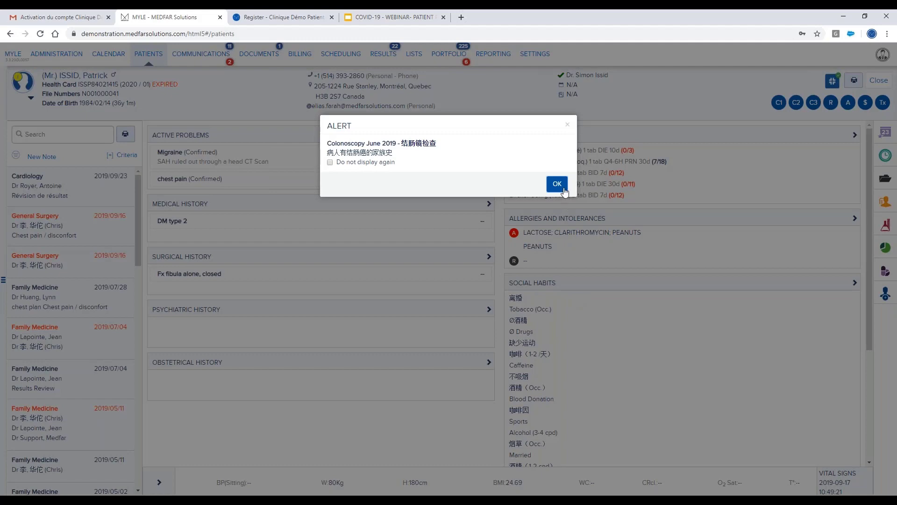
{"action": "left_click", "coordinate": [557, 185]}
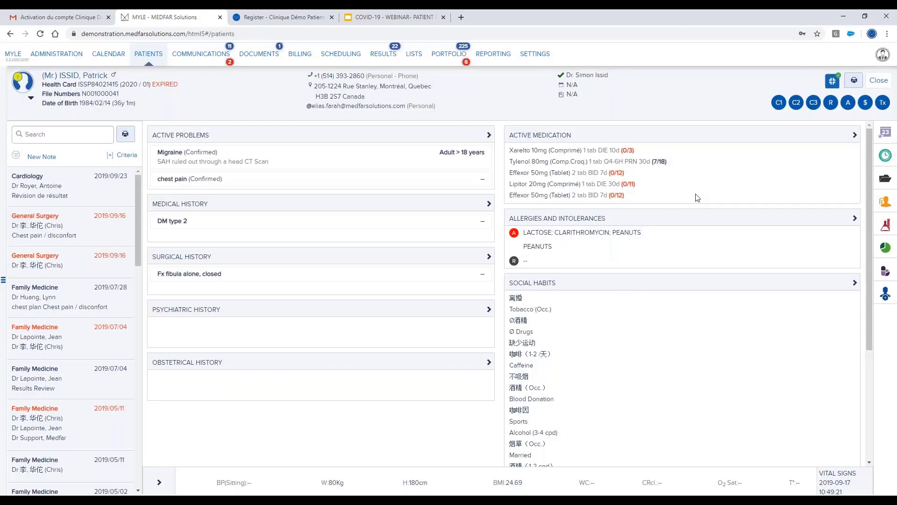
{"action": "left_click", "coordinate": [879, 81]}
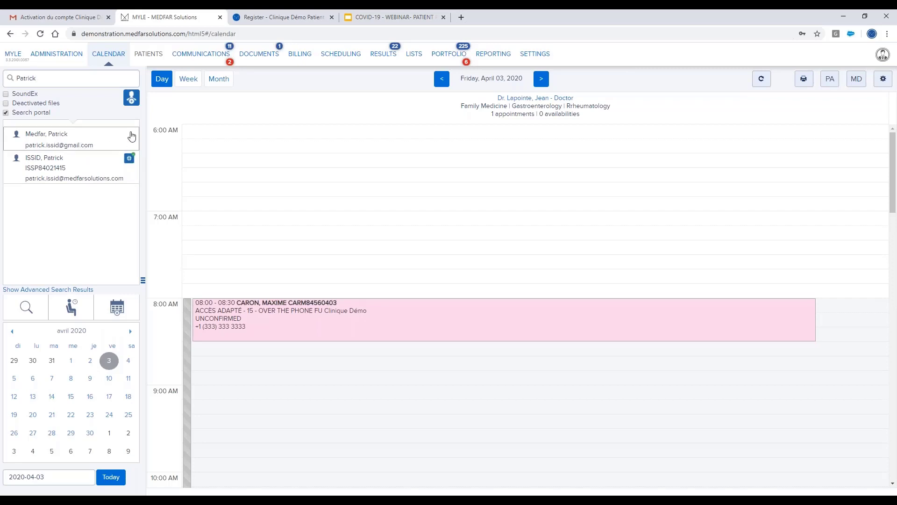
Start linking the portal-only account by searching patient files and selecting the matching one.
{"action": "left_click", "coordinate": [82, 143]}
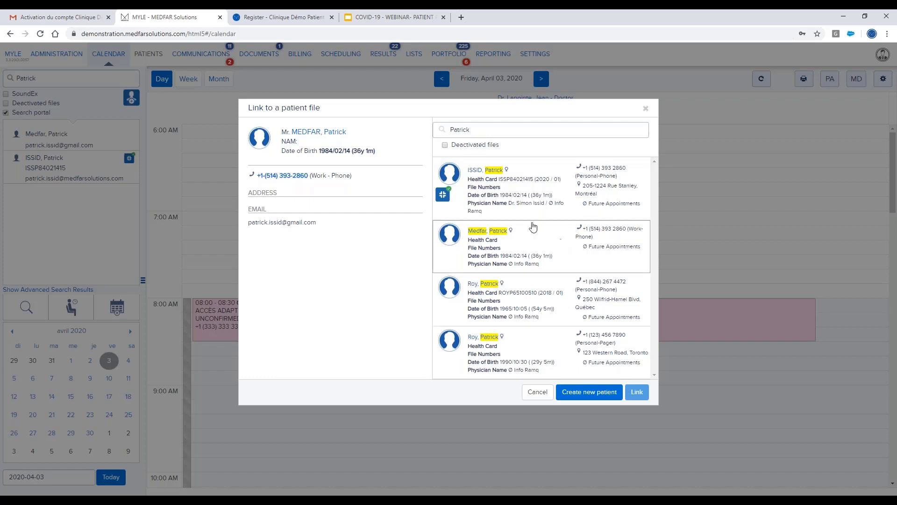
{"action": "left_click", "coordinate": [497, 128]}
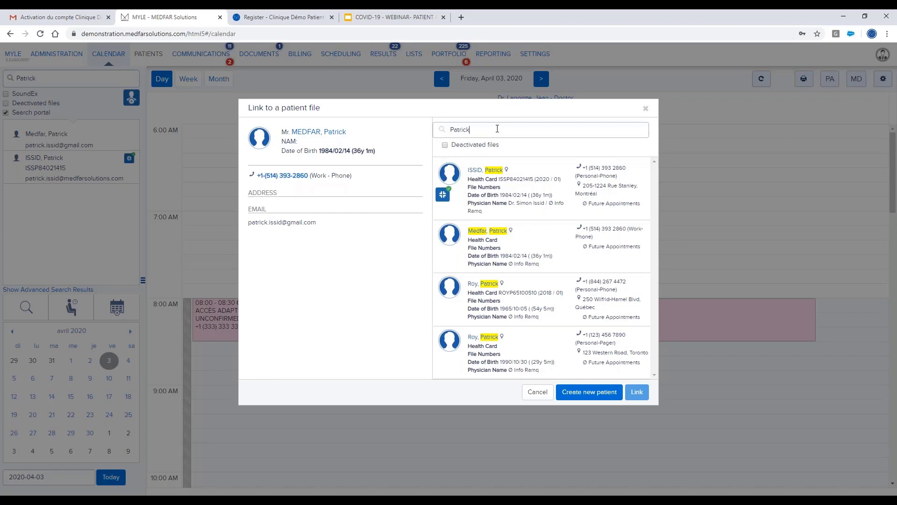
{"action": "type", "text": "MEDF"}
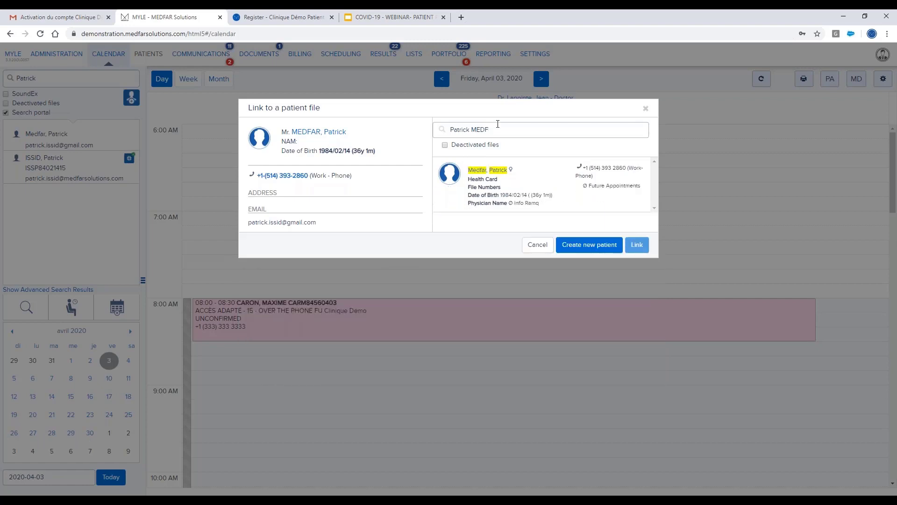
{"action": "left_click", "coordinate": [508, 187]}
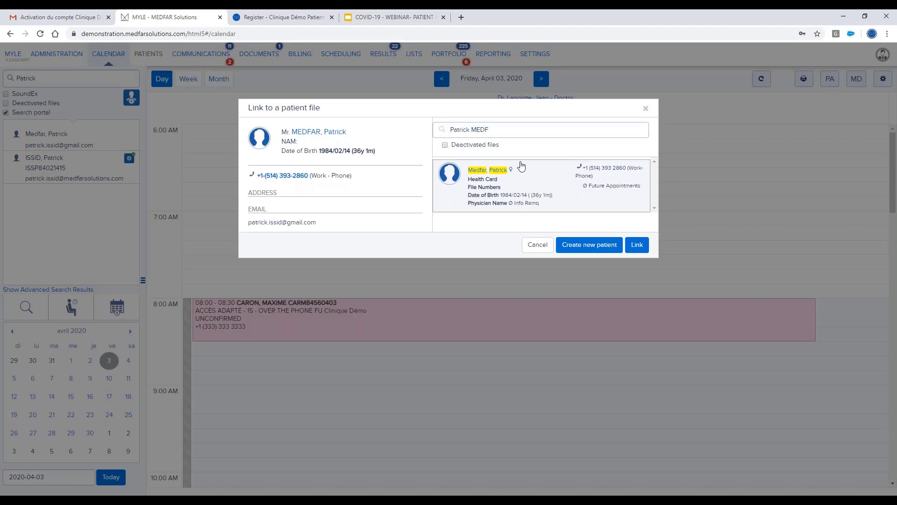
Open the pre-filled new-patient form, cancel it, and close the link window without linking.
{"action": "left_click", "coordinate": [587, 253]}
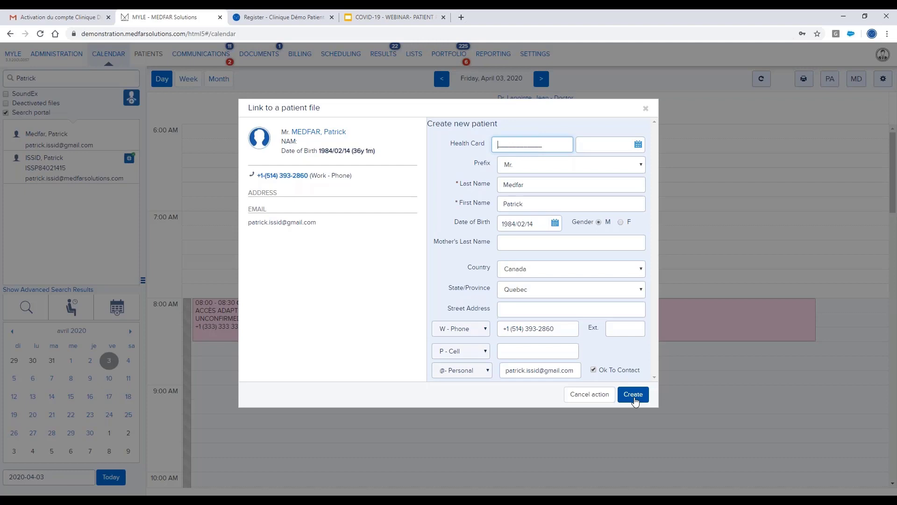
{"action": "left_click", "coordinate": [584, 395]}
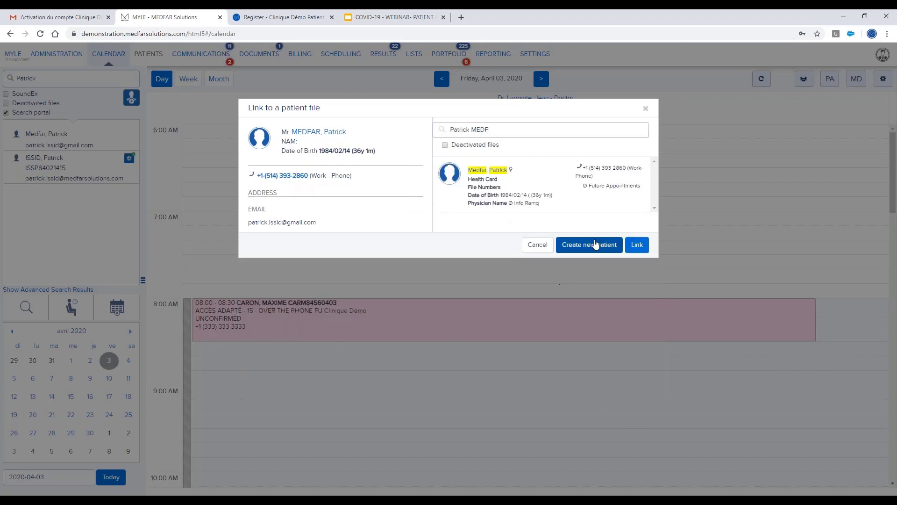
{"action": "left_click", "coordinate": [533, 253]}
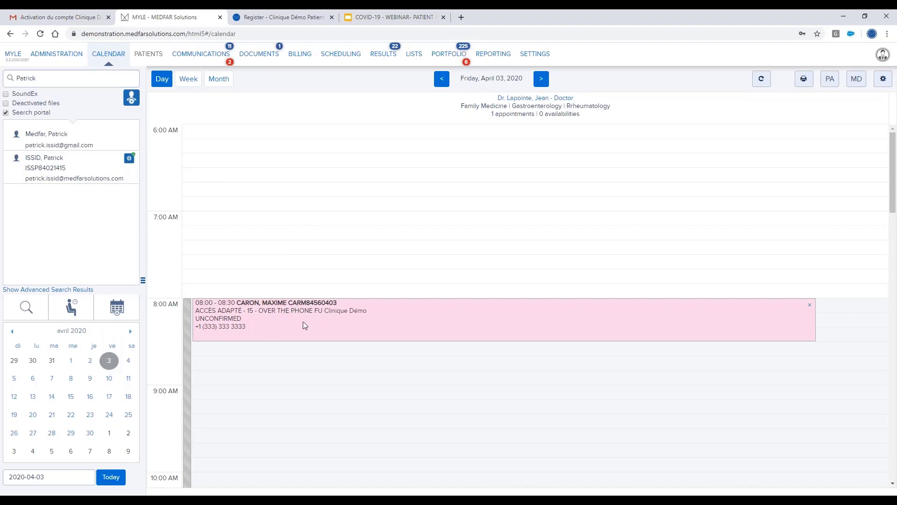
Open the chart of the patient booked for the 8:00 phone follow-up.
{"action": "double_click", "coordinate": [323, 322]}
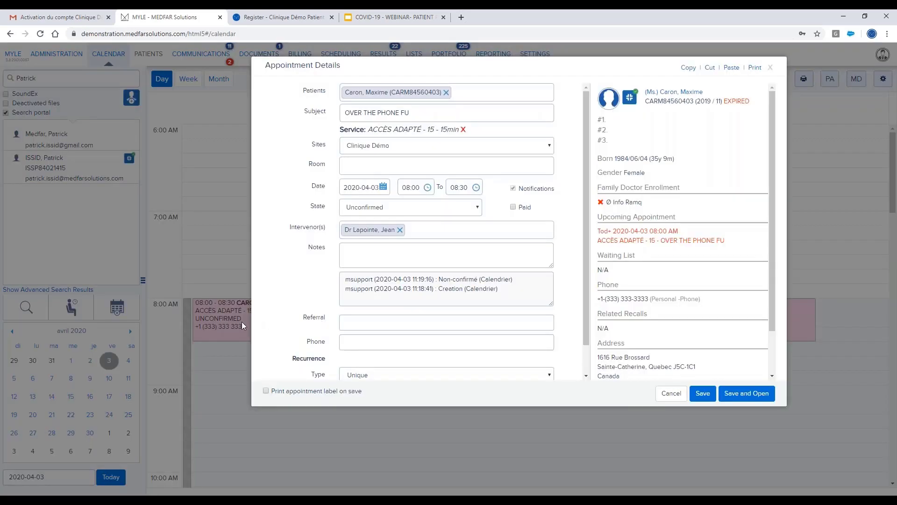
{"action": "left_click", "coordinate": [673, 92]}
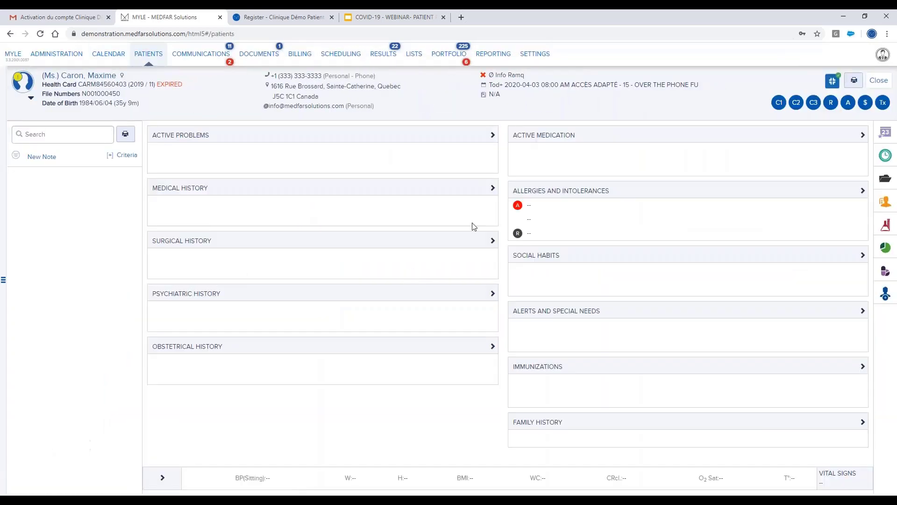
Show the patient's received documents and start sending the Cervical Spine imaging result to the portal.
{"action": "left_click", "coordinate": [886, 180]}
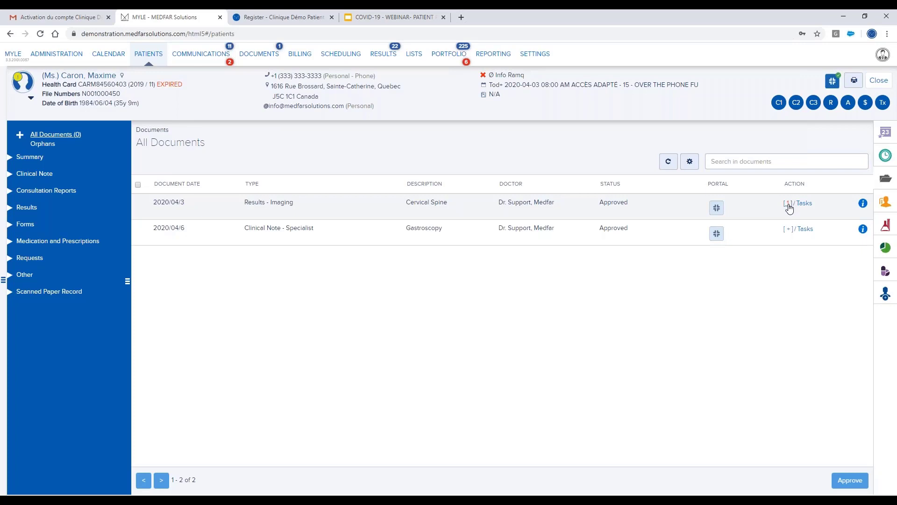
{"action": "left_click", "coordinate": [716, 208]}
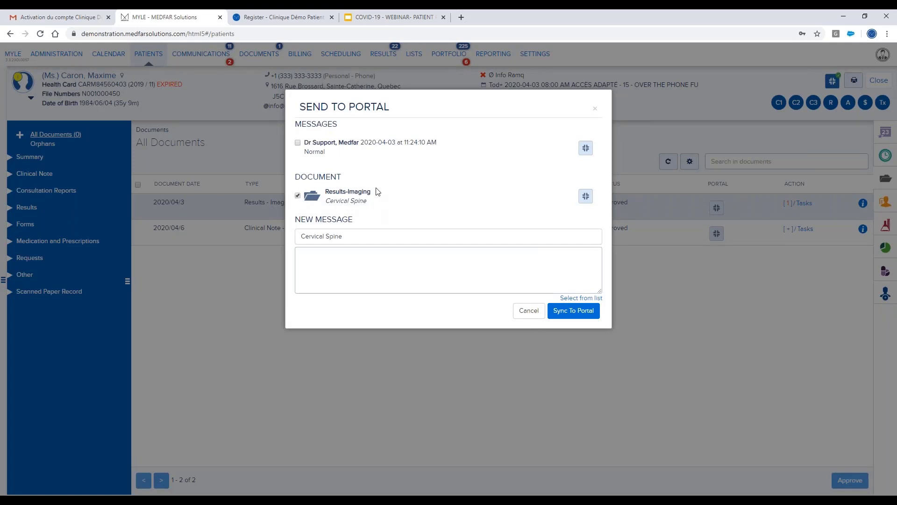
Draft a 'Please call me. Normal results.' message, then delete it to leave the message empty.
{"action": "left_click", "coordinate": [298, 196]}
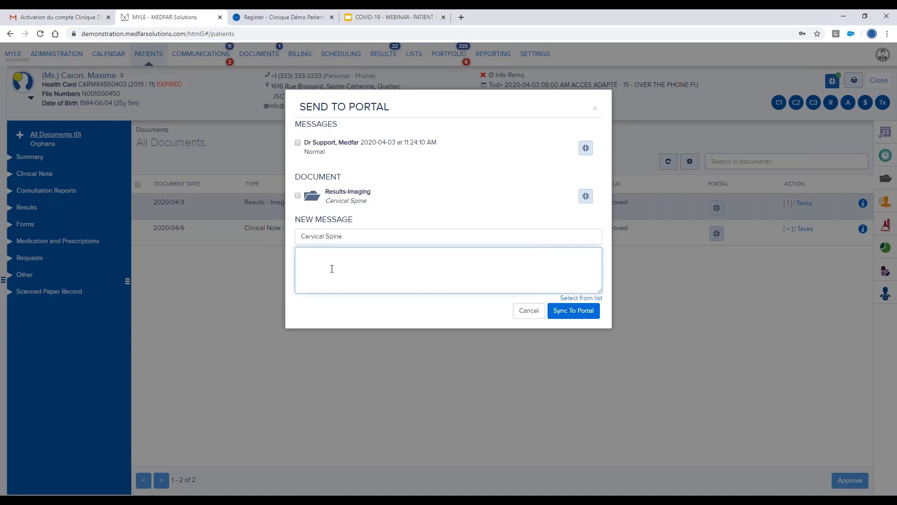
{"action": "type", "text": "Please call me. Normal results."}
{"action": "left_click", "coordinate": [298, 143]}
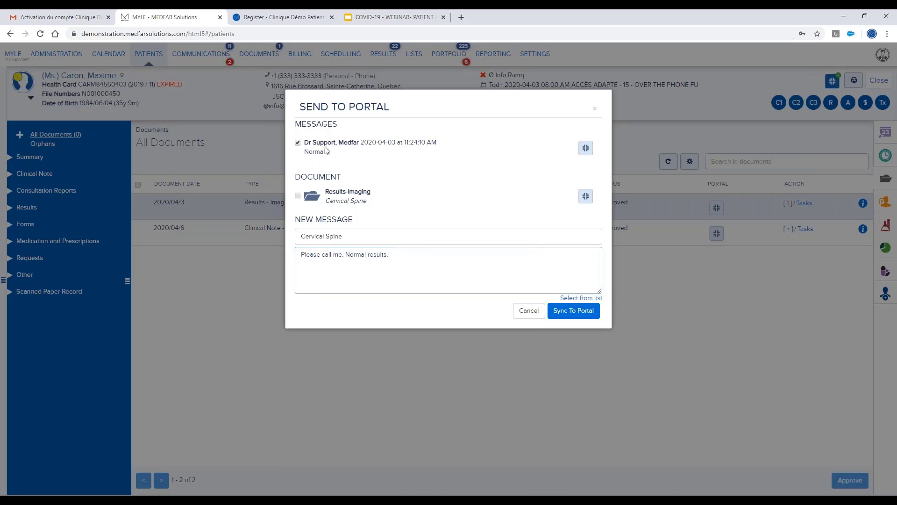
{"action": "left_click", "coordinate": [298, 142]}
{"action": "left_click", "coordinate": [331, 257]}
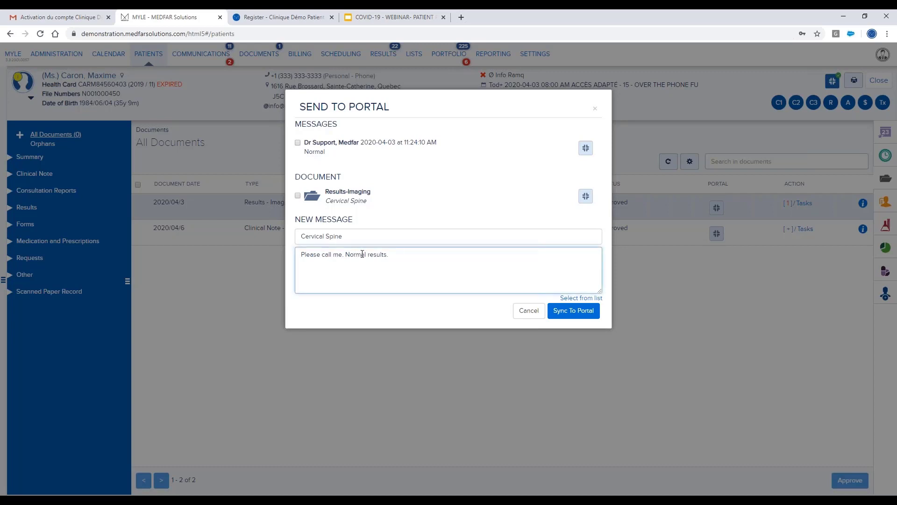
{"action": "left_click_drag", "start_coordinate": [401, 258], "coordinate": [301, 257]}
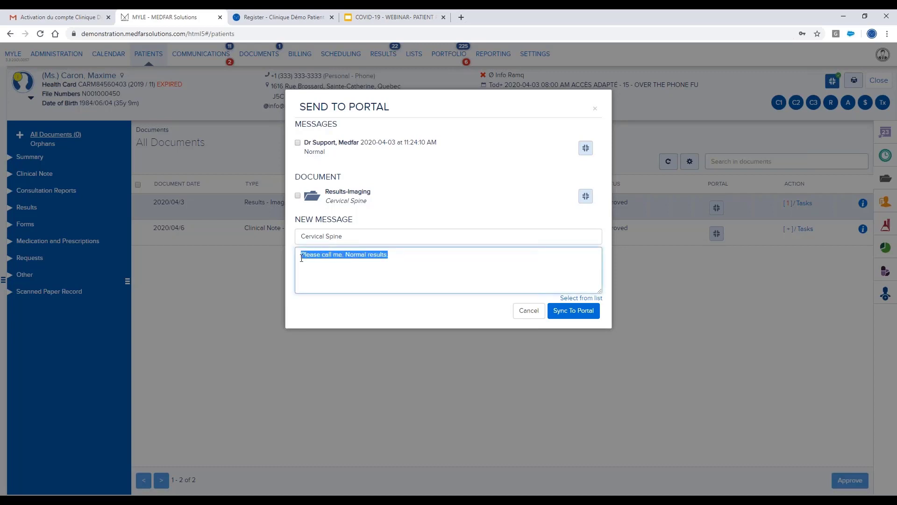
{"action": "key", "text": "BackSpace"}
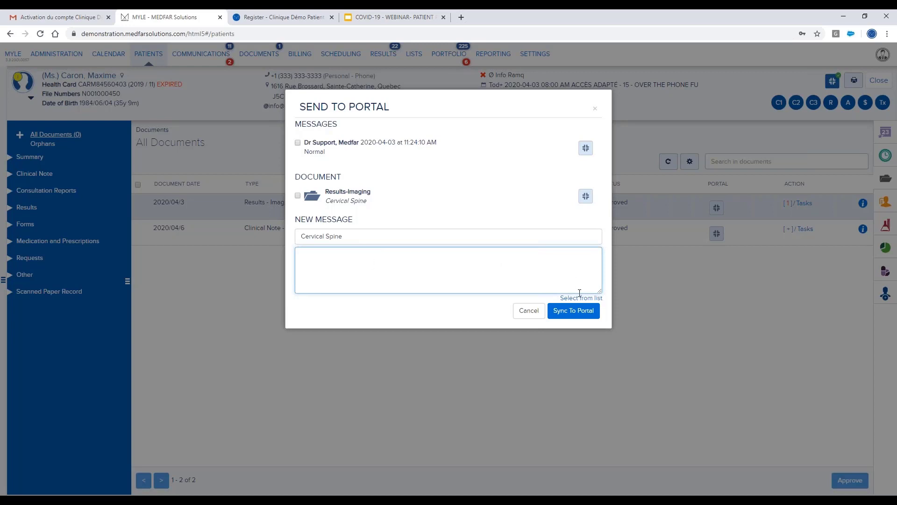
Insert the Results template message, re-tick Results-Imaging, and sync it to the portal.
{"action": "left_click", "coordinate": [580, 298]}
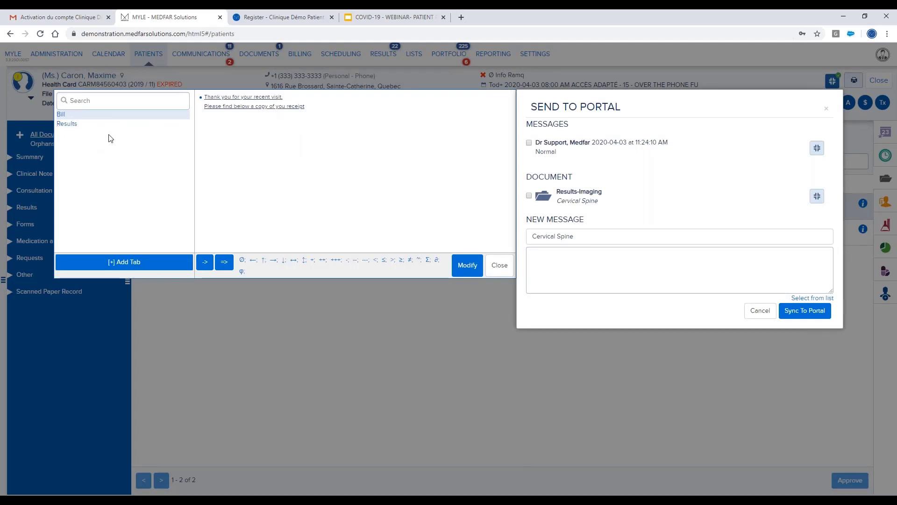
{"action": "left_click", "coordinate": [70, 125]}
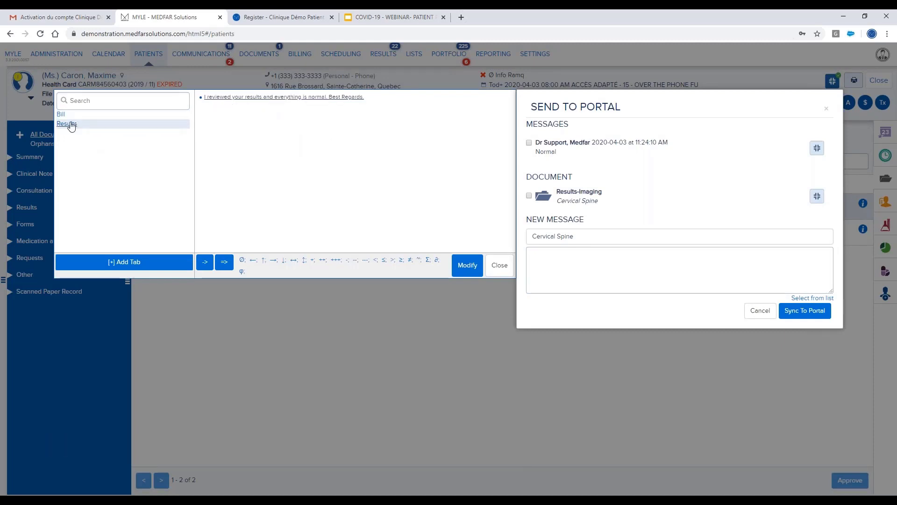
{"action": "left_click", "coordinate": [250, 100]}
{"action": "left_click", "coordinate": [552, 265]}
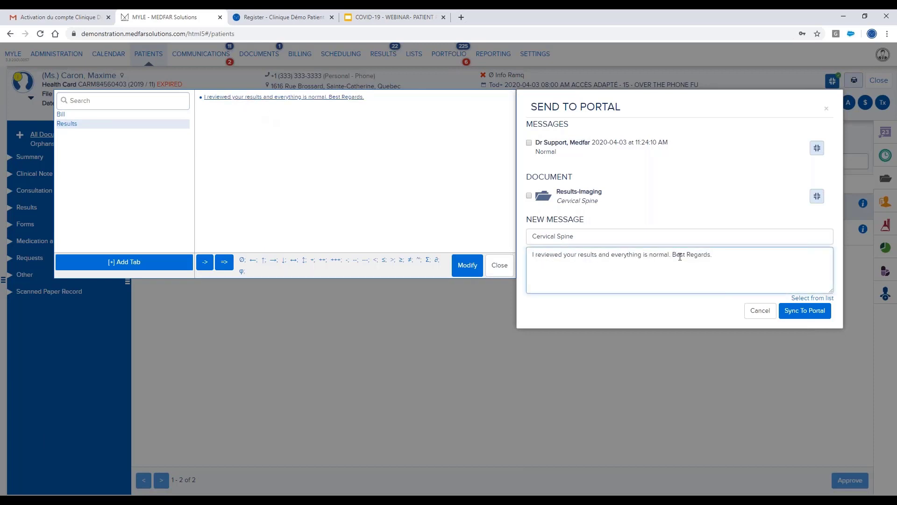
{"action": "left_click", "coordinate": [499, 265]}
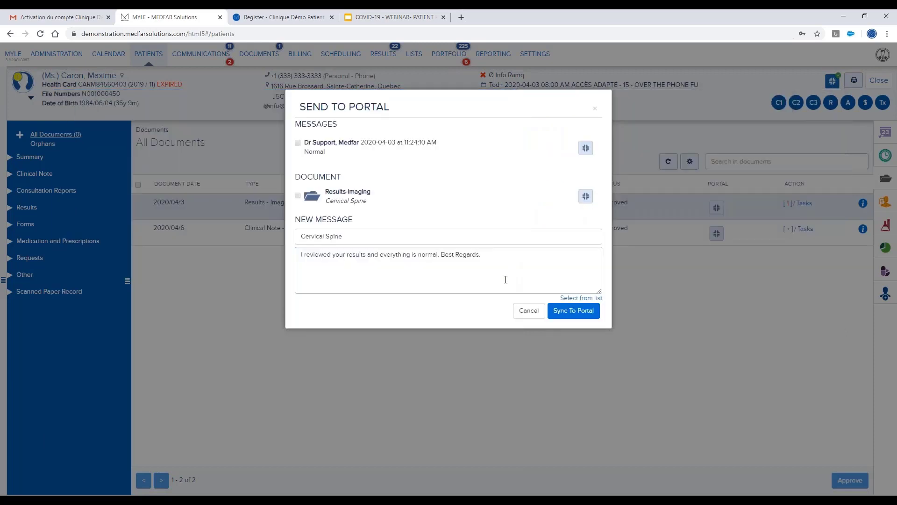
{"action": "left_click", "coordinate": [299, 197]}
{"action": "left_click", "coordinate": [573, 319]}
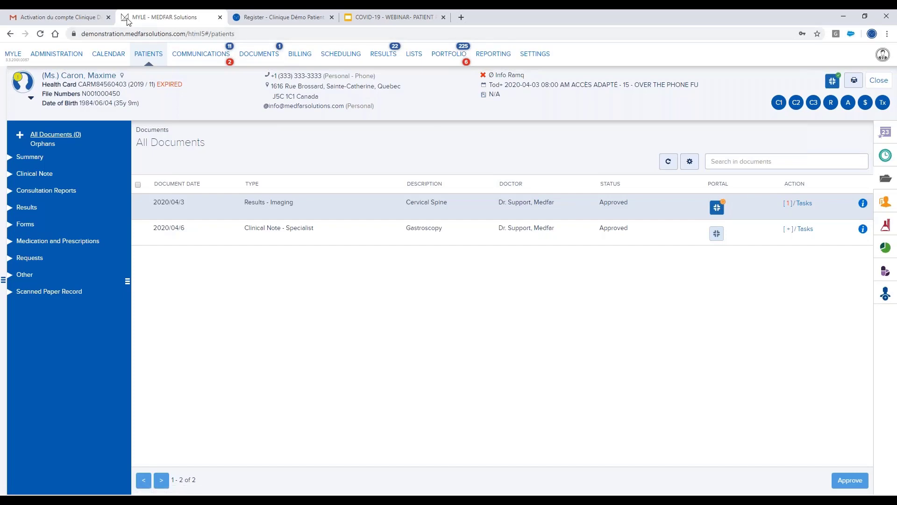
Switch to the Gmail inbox to check for the portal notification e-mail.
{"action": "left_click", "coordinate": [86, 19]}
Open the newest 'Un nouveau document' e-mail under ACTIVATION PORTAIL and follow its document link.
{"action": "left_click", "coordinate": [80, 193]}
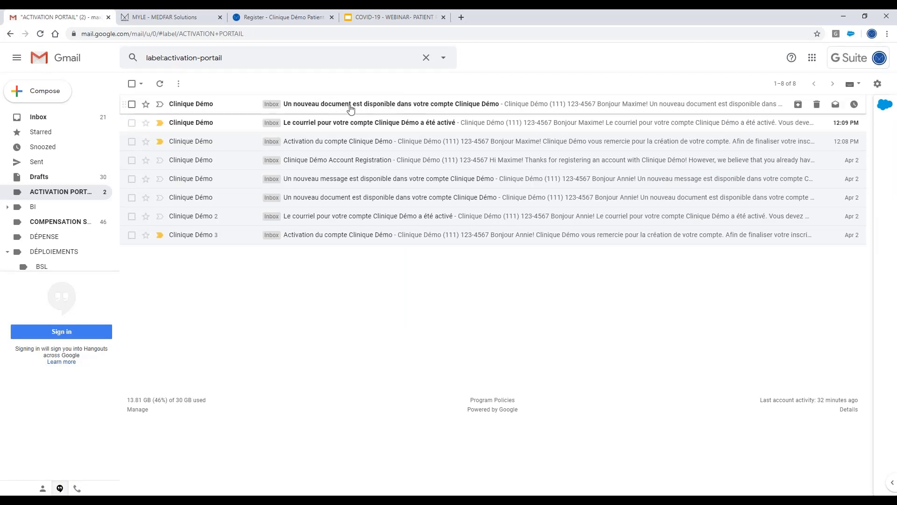
{"action": "left_click", "coordinate": [408, 104]}
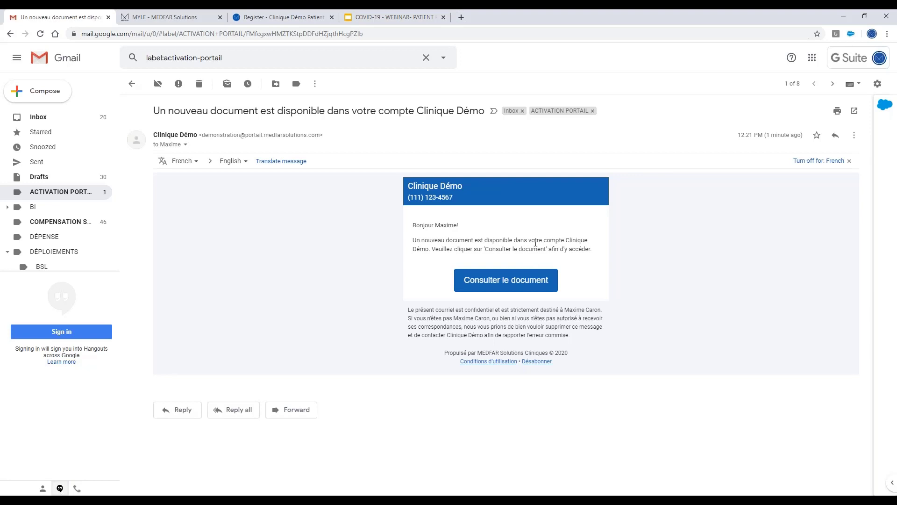
{"action": "left_click", "coordinate": [510, 283]}
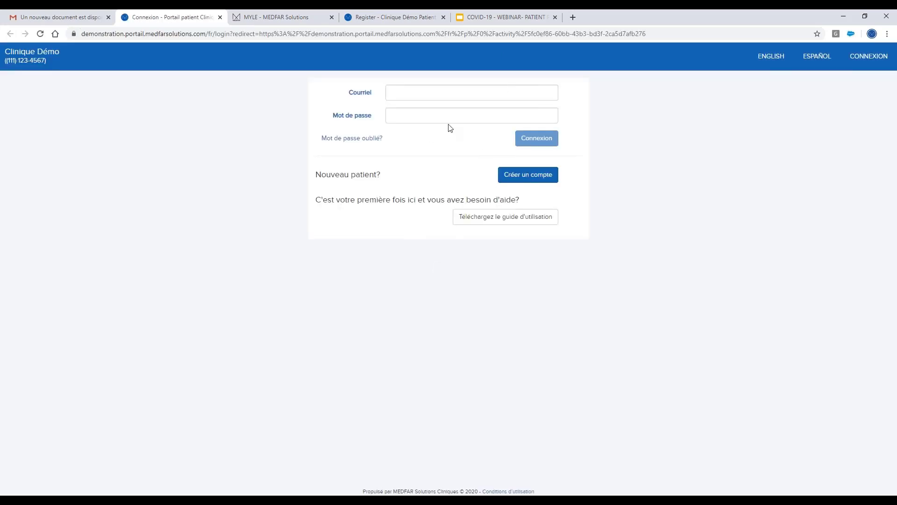
Copy the patient's portal login e-mail from the MYLE portal account status window.
{"action": "left_click", "coordinate": [292, 19]}
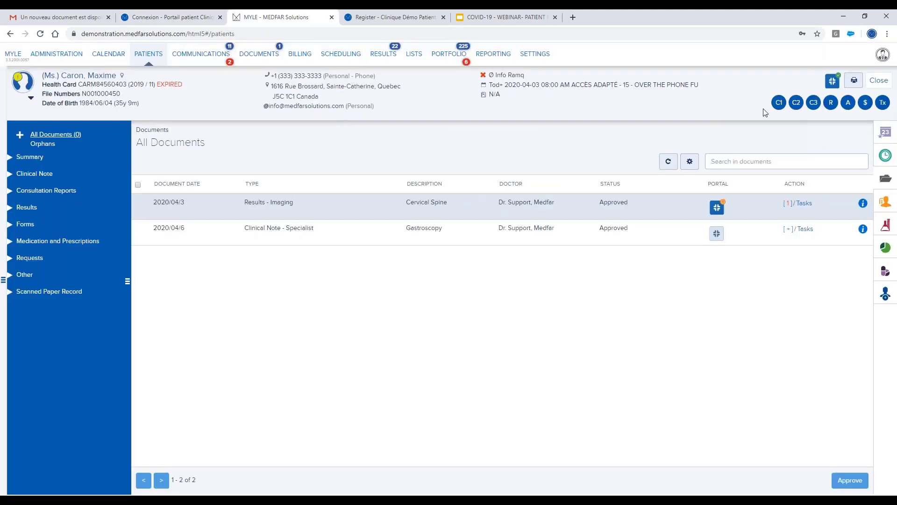
{"action": "left_click", "coordinate": [831, 82]}
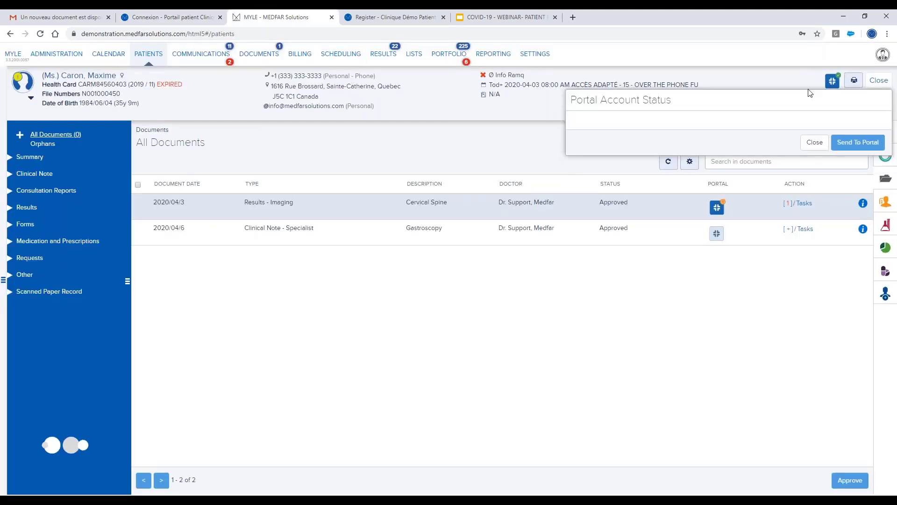
{"action": "left_click_drag", "start_coordinate": [735, 142], "coordinate": [849, 145]}
{"action": "key", "text": "ctrl+c"}
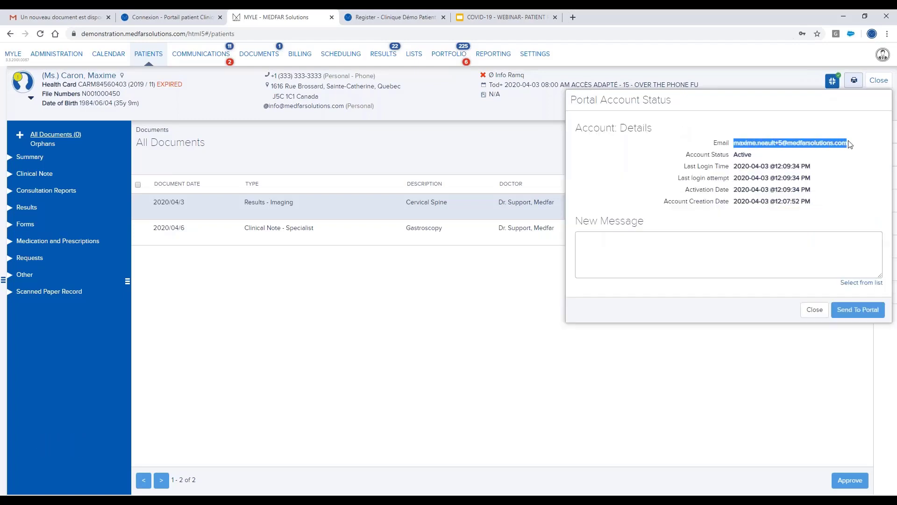
{"action": "left_click", "coordinate": [815, 309]}
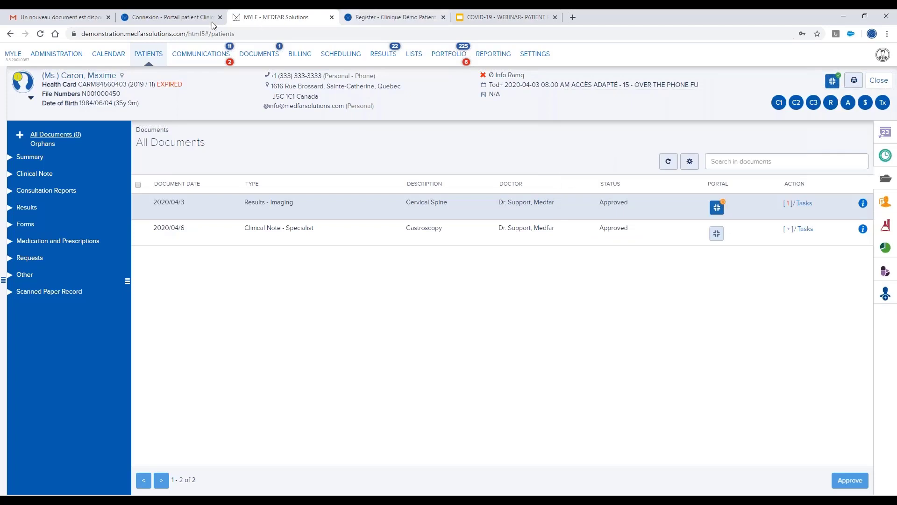
Fill the portal login form with the patient's e-mail and account password.
{"action": "left_click", "coordinate": [204, 22]}
{"action": "left_click", "coordinate": [425, 97]}
{"action": "key", "text": "ctrl+v"}
{"action": "left_click", "coordinate": [411, 114]}
{"action": "type", "text": "••••"}
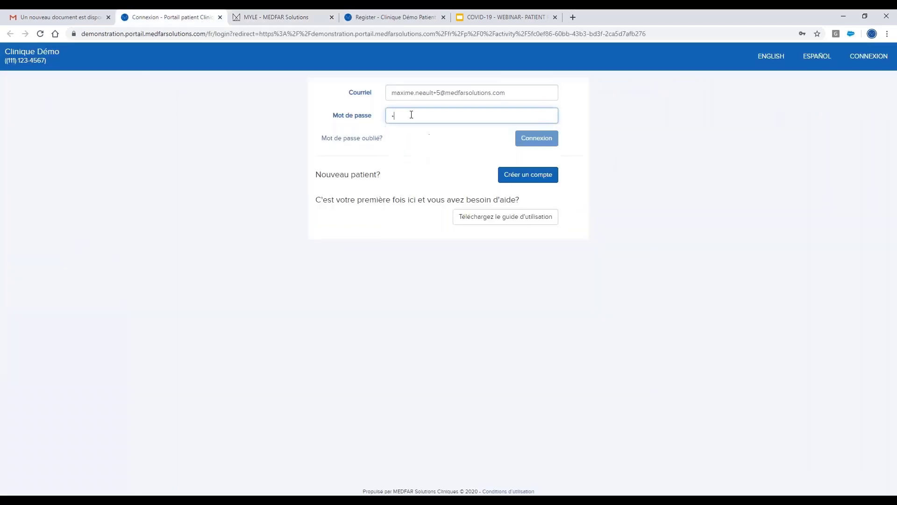
{"action": "type", "text": "•••••"}
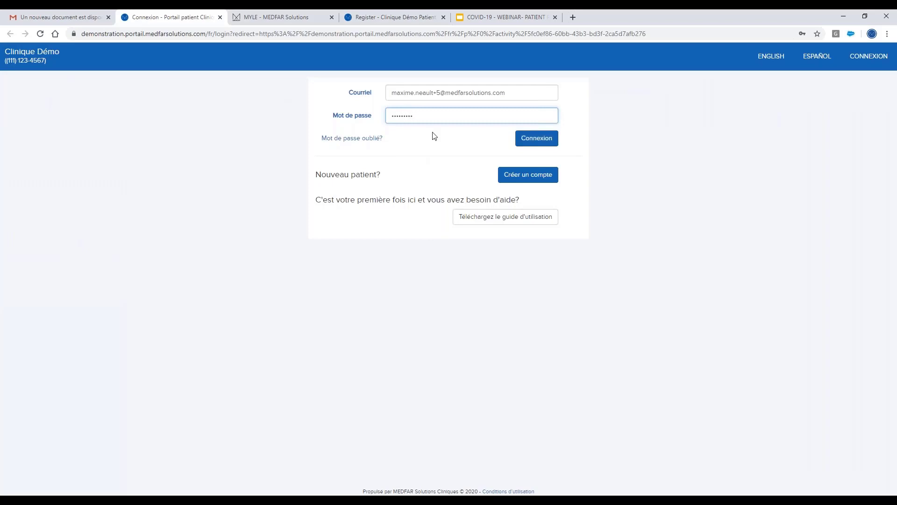
Switch the login page to English and re-enter the patient's e-mail and password.
{"action": "left_click", "coordinate": [770, 56]}
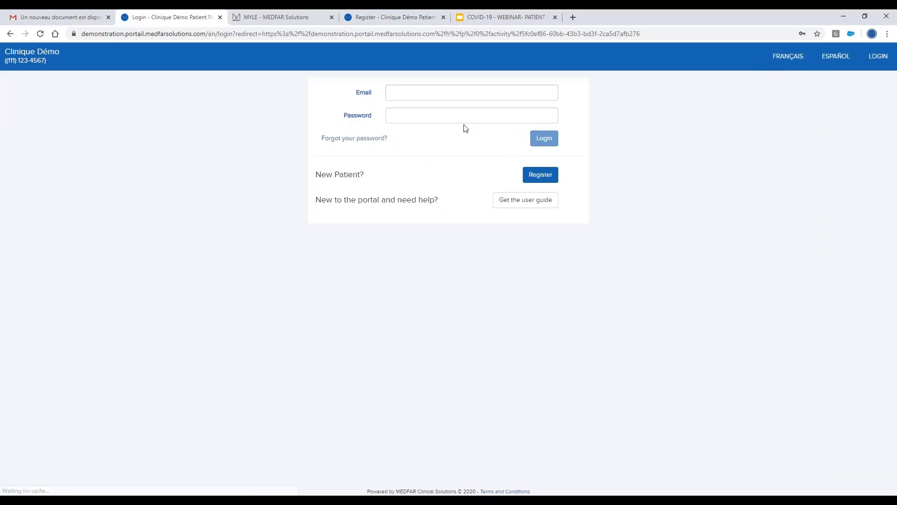
{"action": "left_click", "coordinate": [423, 94]}
{"action": "key", "text": "ctrl+v"}
{"action": "key", "text": "Tab"}
{"action": "type", "text": "•••••••••"}
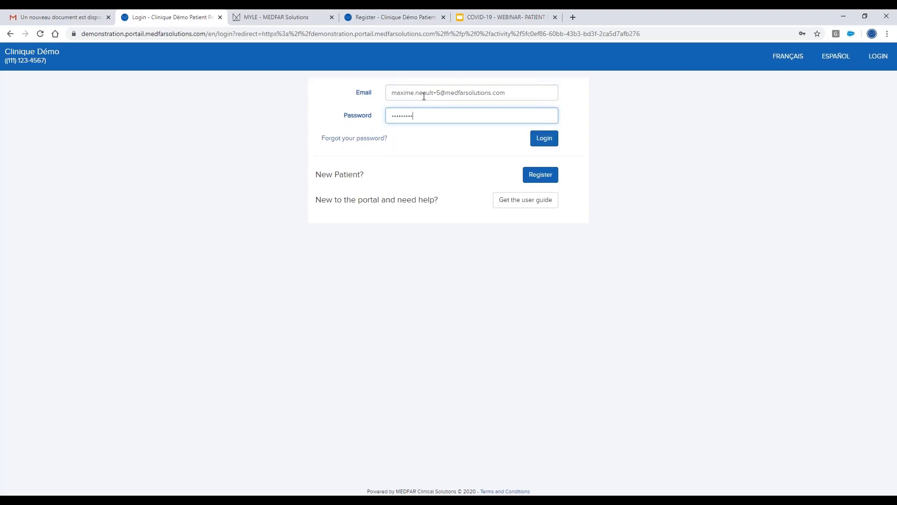
Log in, open the shared Cervical Spine document and its attached password-recovery guide PDF.
{"action": "left_click", "coordinate": [542, 140]}
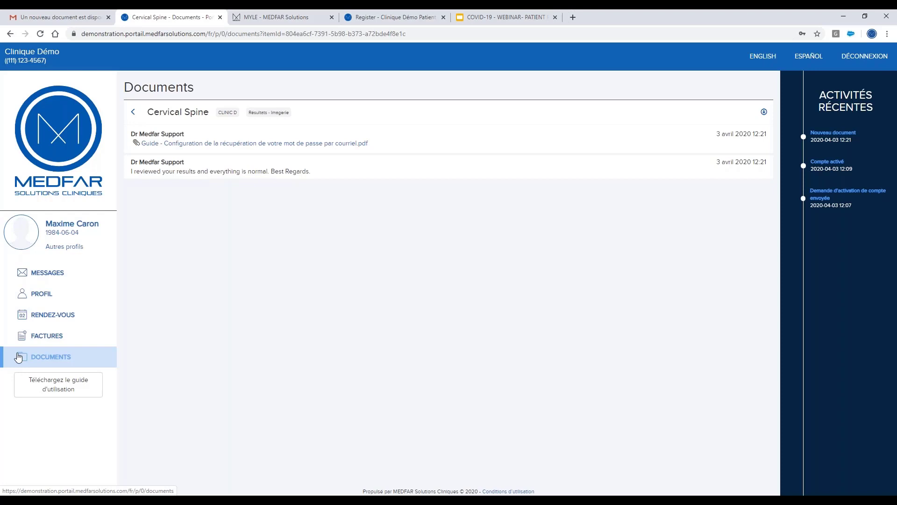
{"action": "left_click", "coordinate": [78, 357]}
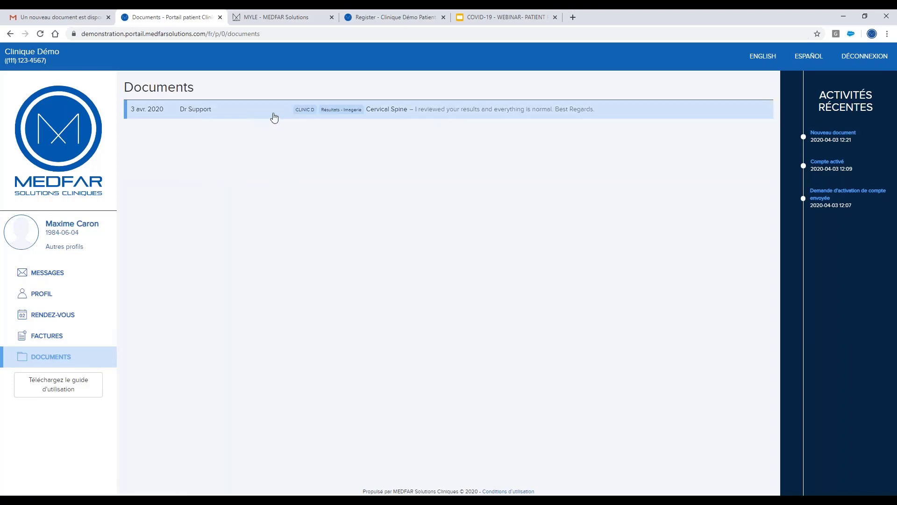
{"action": "left_click", "coordinate": [409, 114]}
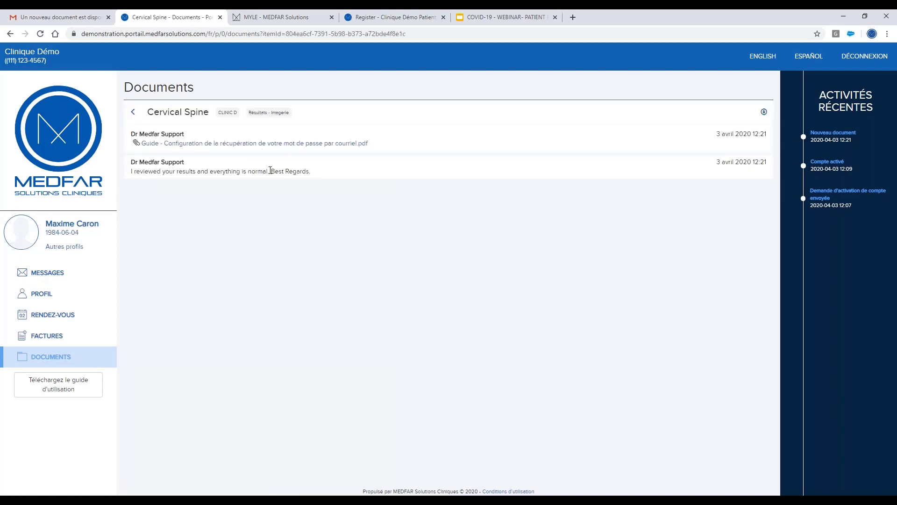
{"action": "left_click", "coordinate": [198, 144]}
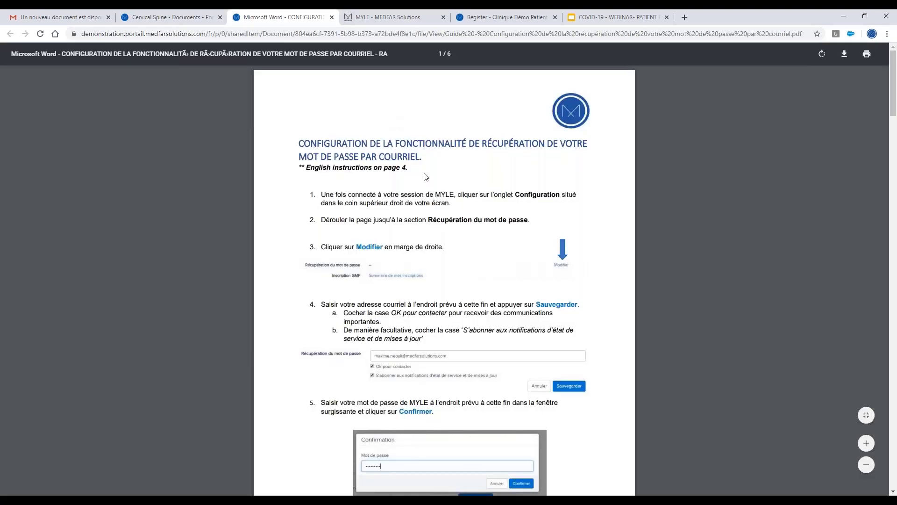
Scroll through the password-recovery guide PDF, then close it.
{"action": "scroll", "coordinate": [422, 171], "scroll_direction": "down", "scroll_amount": 7}
{"action": "scroll", "coordinate": [422, 171], "scroll_direction": "down", "scroll_amount": 1}
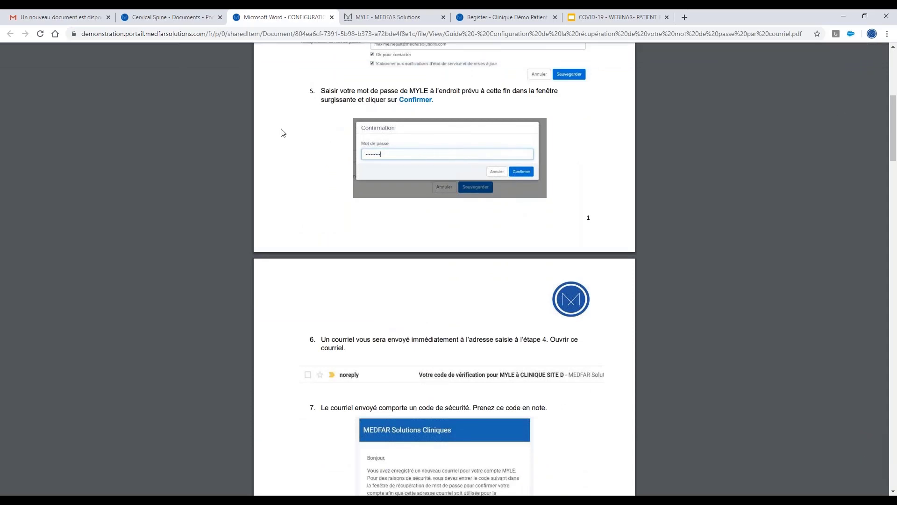
{"action": "left_click", "coordinate": [331, 18]}
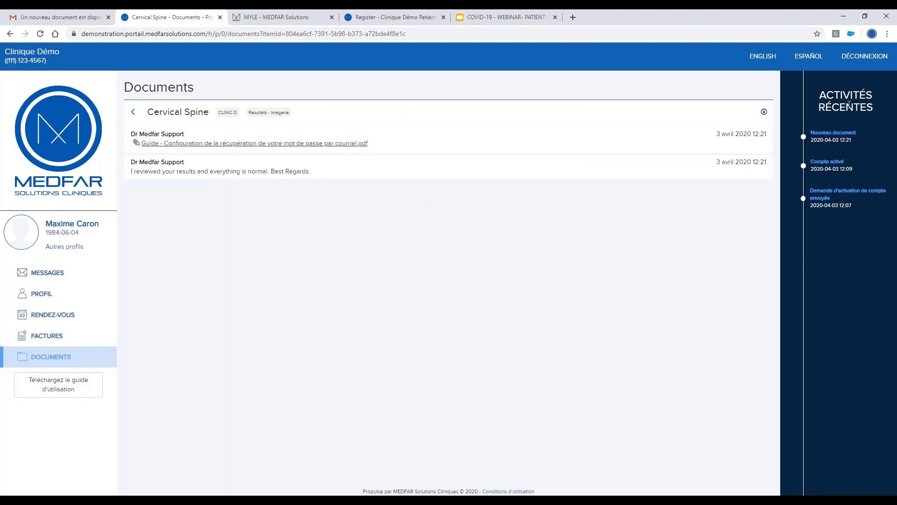
Put the portal in English, view the newly shared document, and return to MYLE.
{"action": "left_click", "coordinate": [762, 55]}
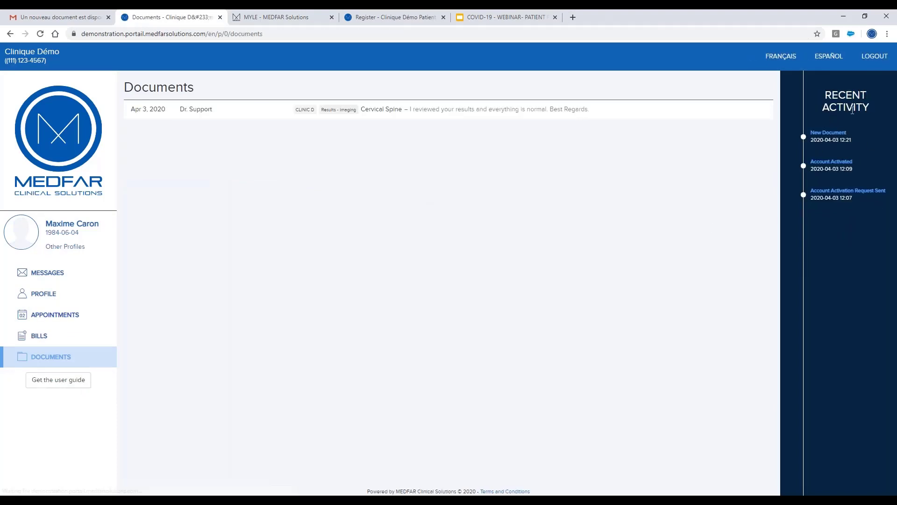
{"action": "left_click", "coordinate": [829, 141]}
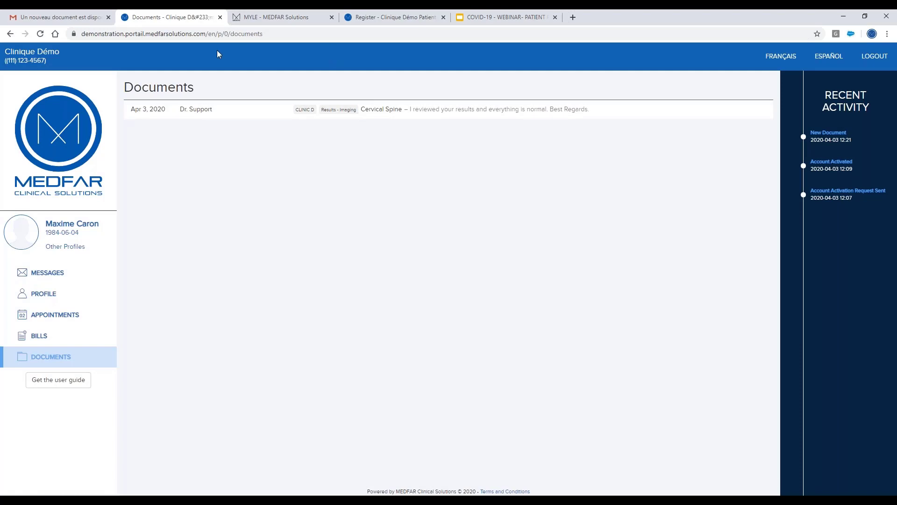
{"action": "left_click", "coordinate": [256, 22]}
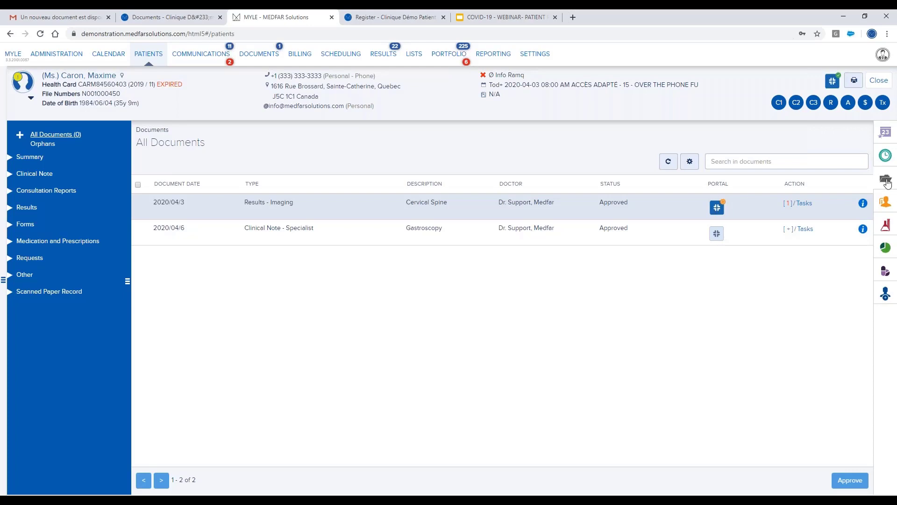
Open the patient's lab results and start sending Formule sanguine to the portal.
{"action": "left_click", "coordinate": [886, 201]}
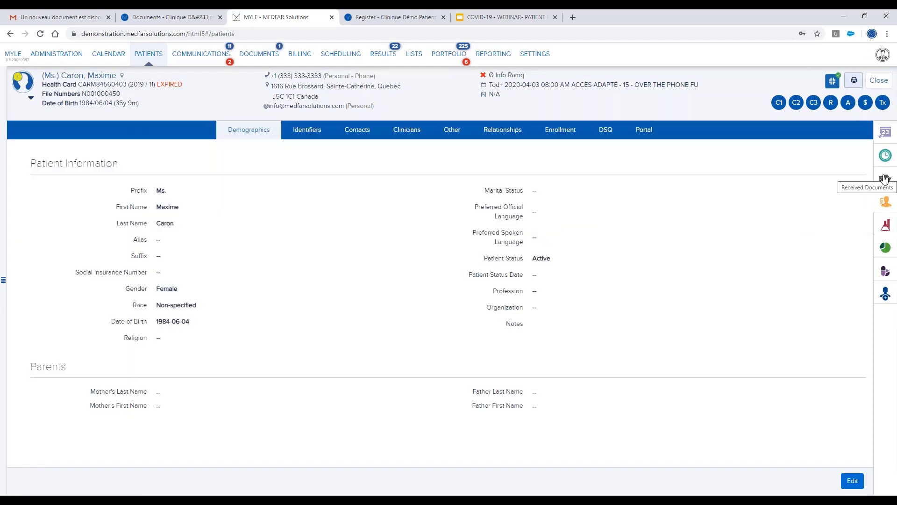
{"action": "left_click", "coordinate": [885, 178]}
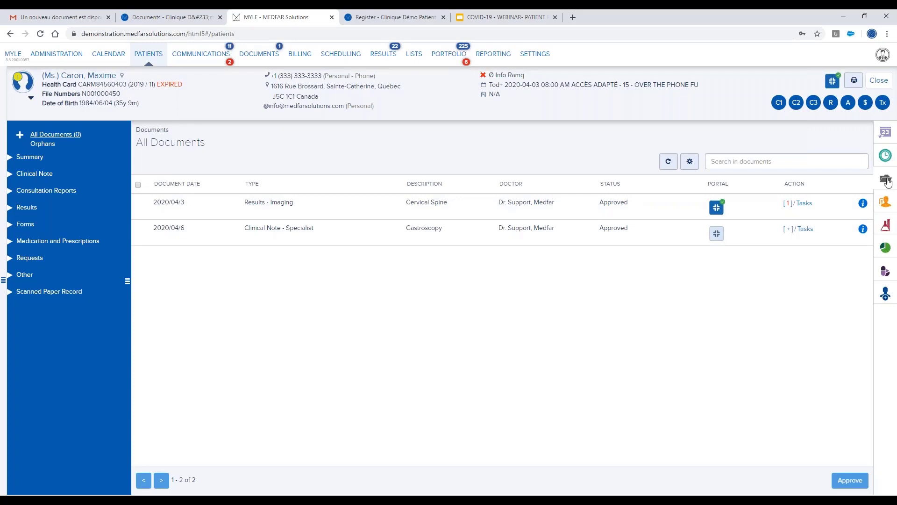
{"action": "left_click", "coordinate": [884, 226]}
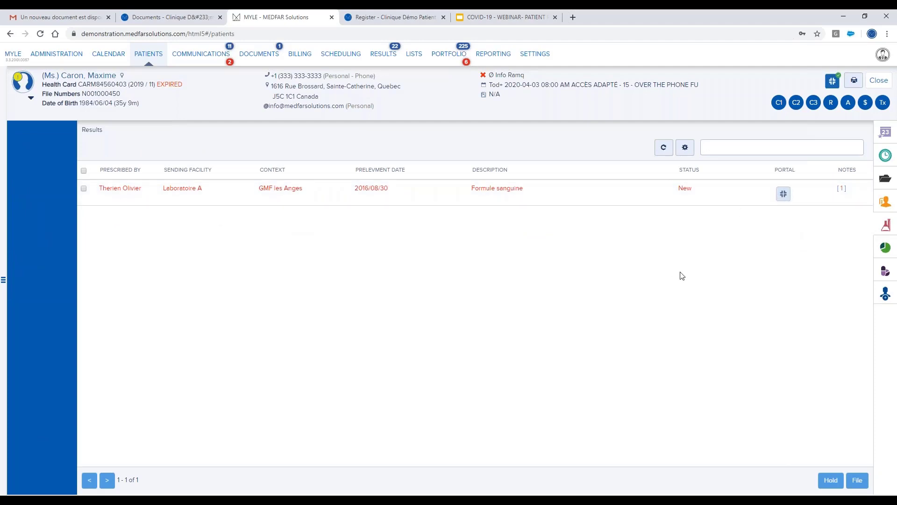
{"action": "left_click", "coordinate": [784, 195]}
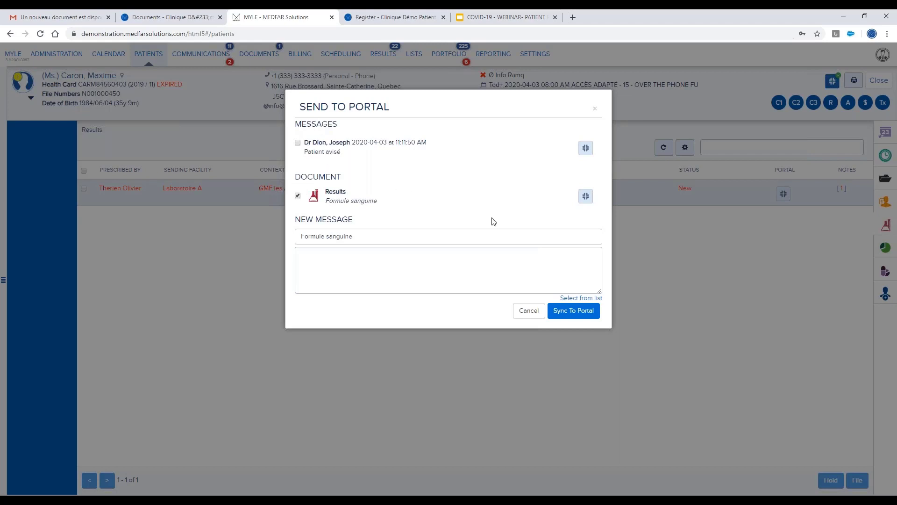
Cancel the Formule sanguine portal send, view its full results, and go to the clinic-wide Results section.
{"action": "left_click", "coordinate": [351, 265]}
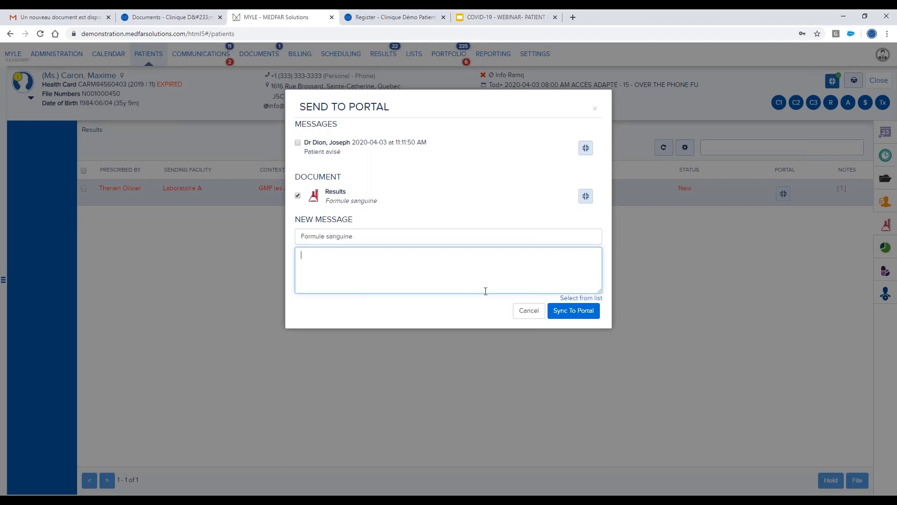
{"action": "left_click", "coordinate": [527, 311]}
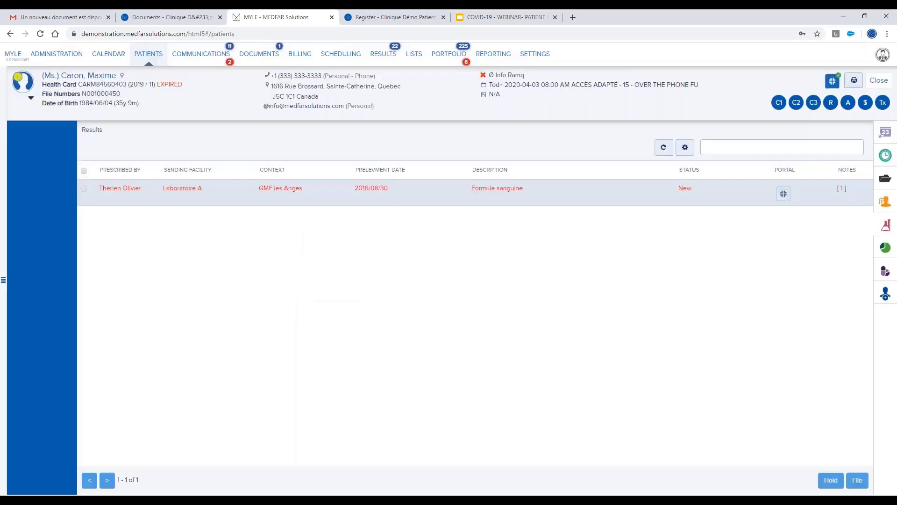
{"action": "left_click", "coordinate": [420, 203]}
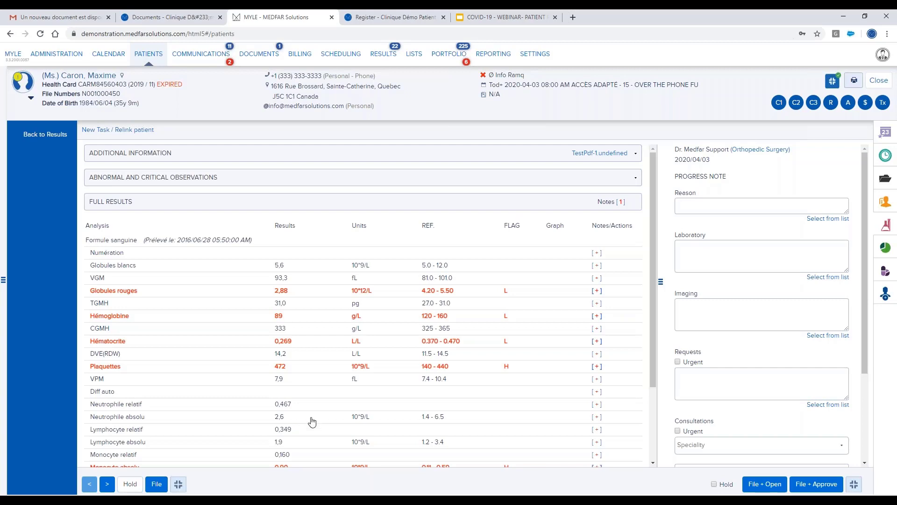
{"action": "left_click", "coordinate": [383, 62]}
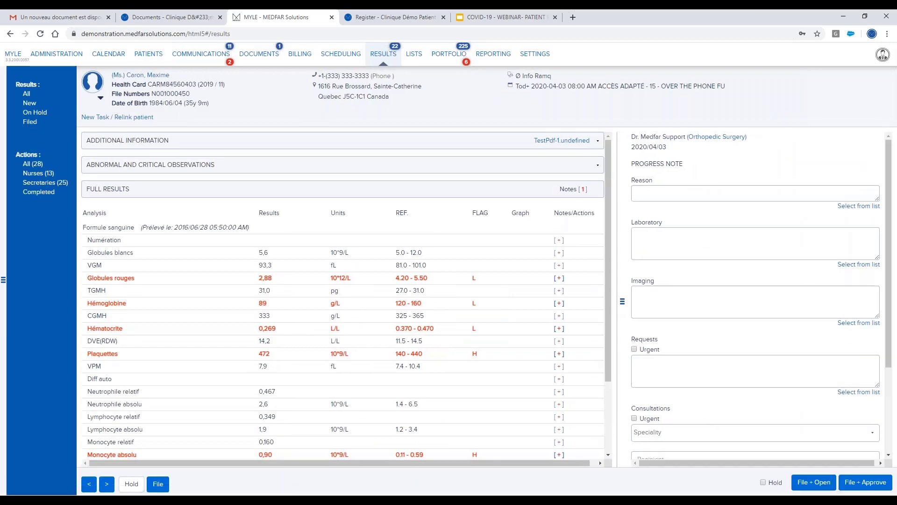
Review the new COMMENTAIRE (Bio) and Ferritine results, then reopen the earlier patient's file.
{"action": "left_click", "coordinate": [30, 103]}
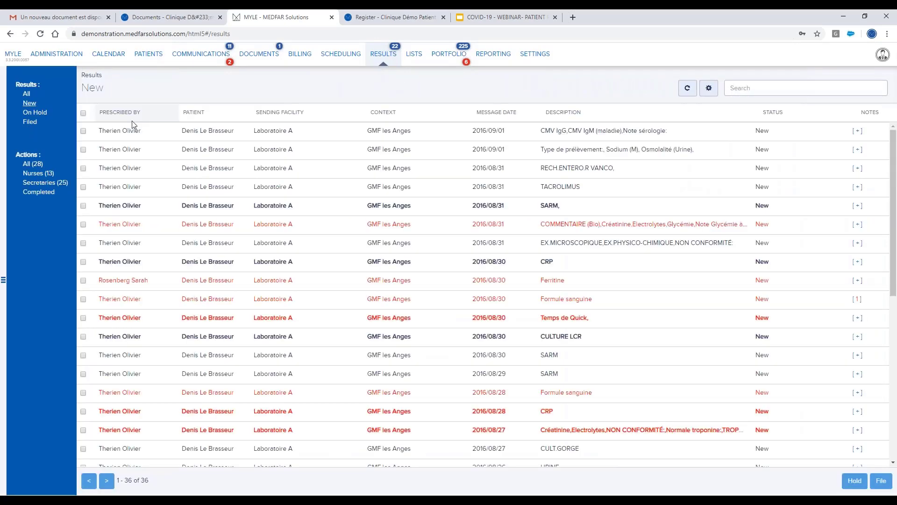
{"action": "left_click", "coordinate": [449, 229]}
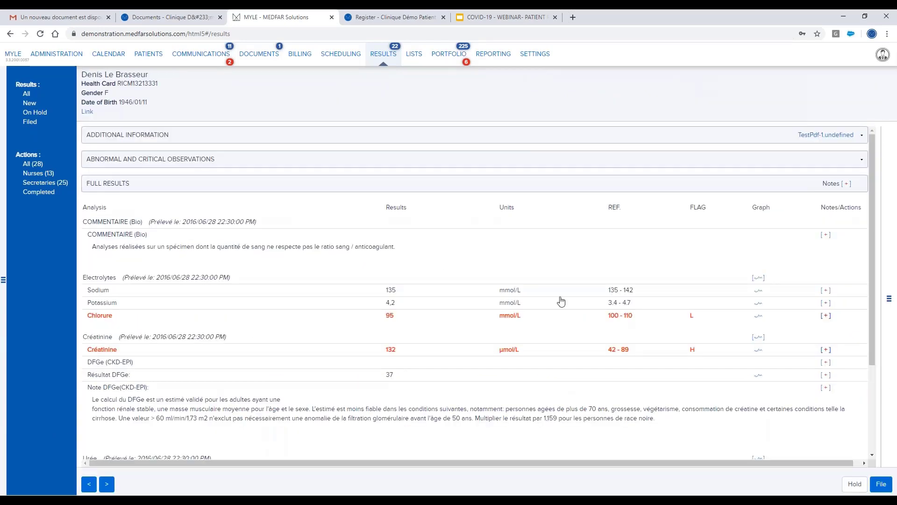
{"action": "left_click", "coordinate": [29, 103]}
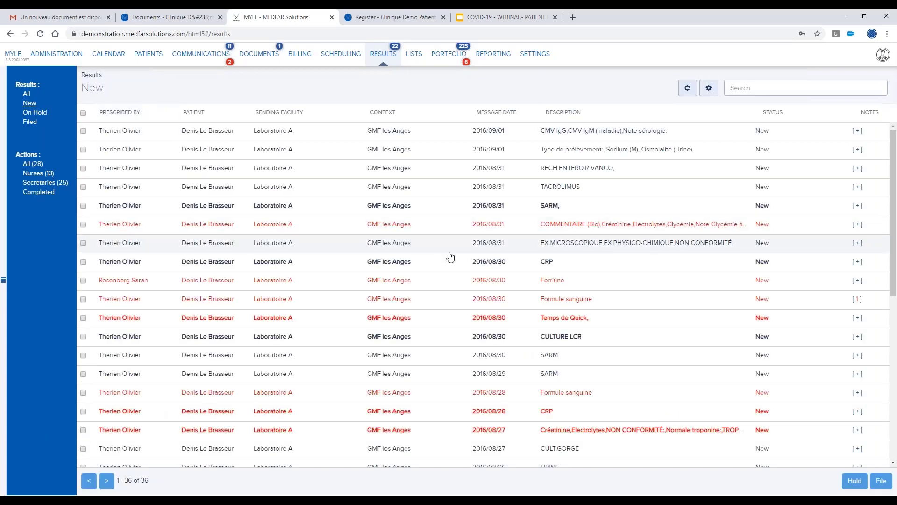
{"action": "left_click", "coordinate": [474, 280]}
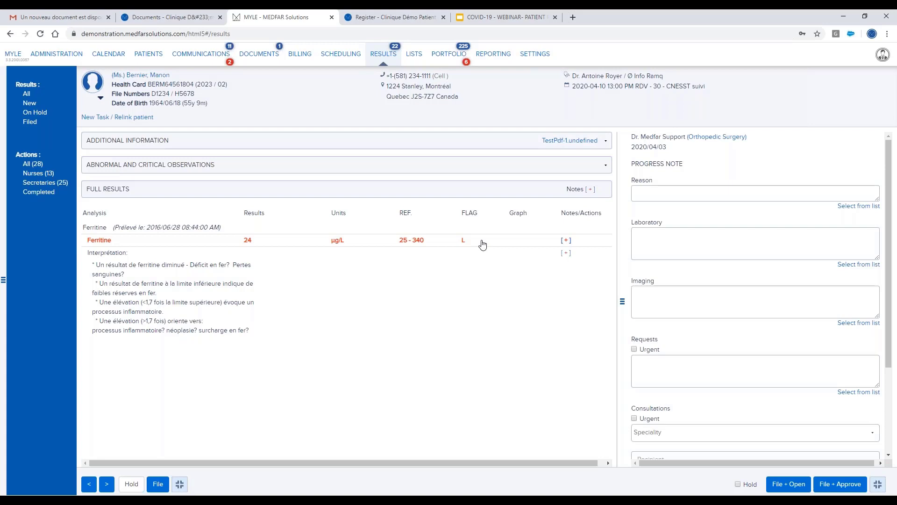
{"action": "left_click", "coordinate": [882, 55]}
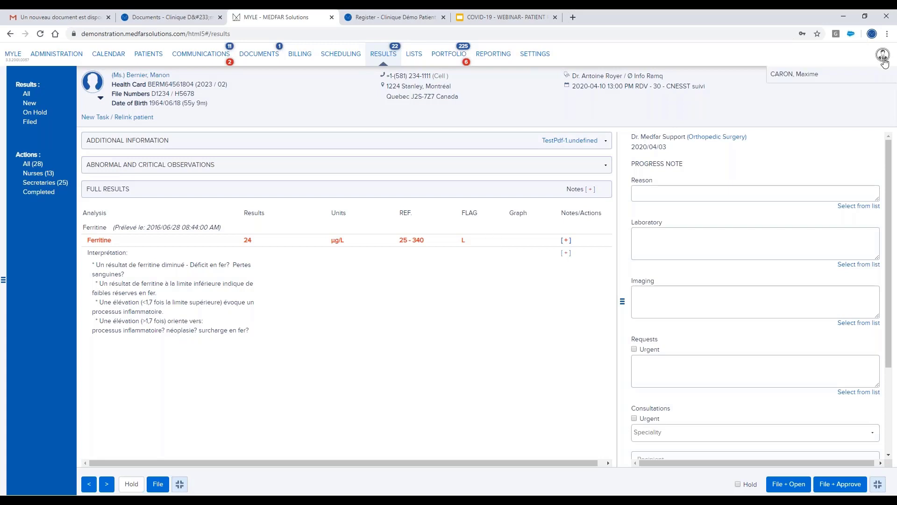
{"action": "left_click", "coordinate": [795, 76]}
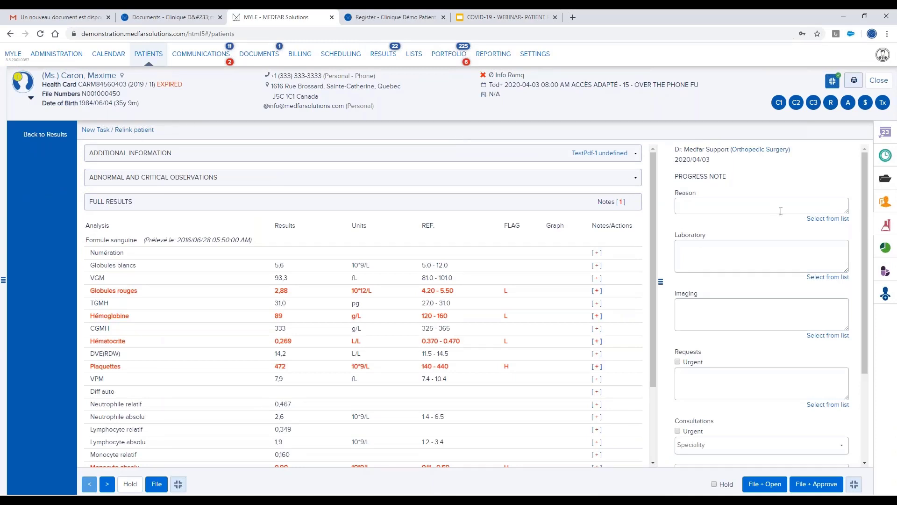
Open the patient's private billing and send the $60.00 invoice #236 to the portal.
{"action": "left_click", "coordinate": [888, 158]}
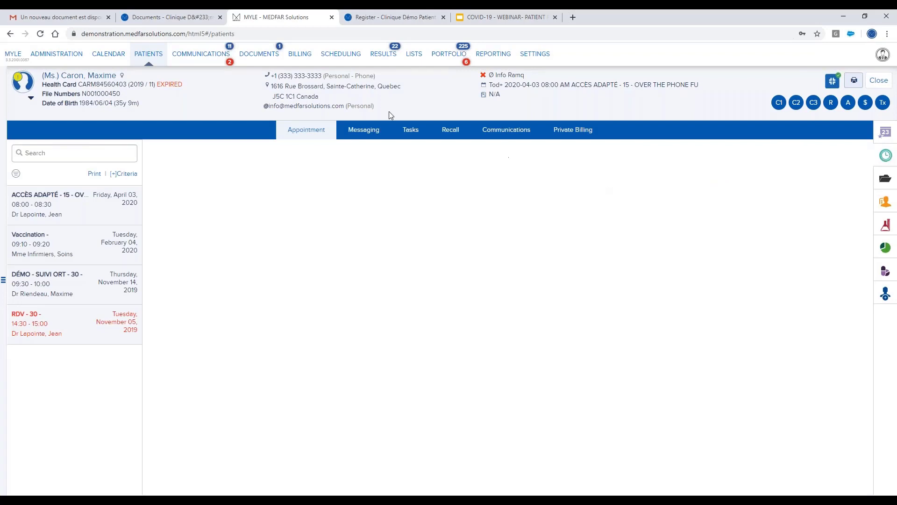
{"action": "left_click", "coordinate": [568, 134]}
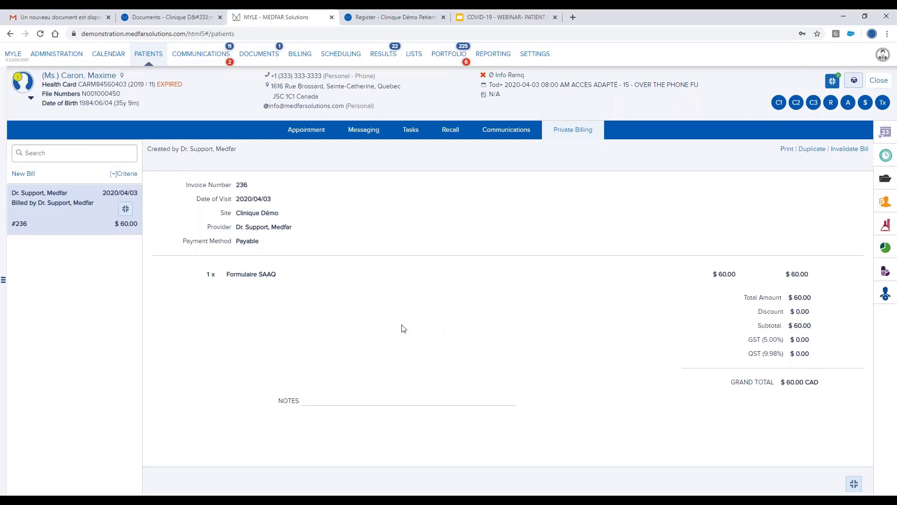
{"action": "left_click", "coordinate": [126, 210]}
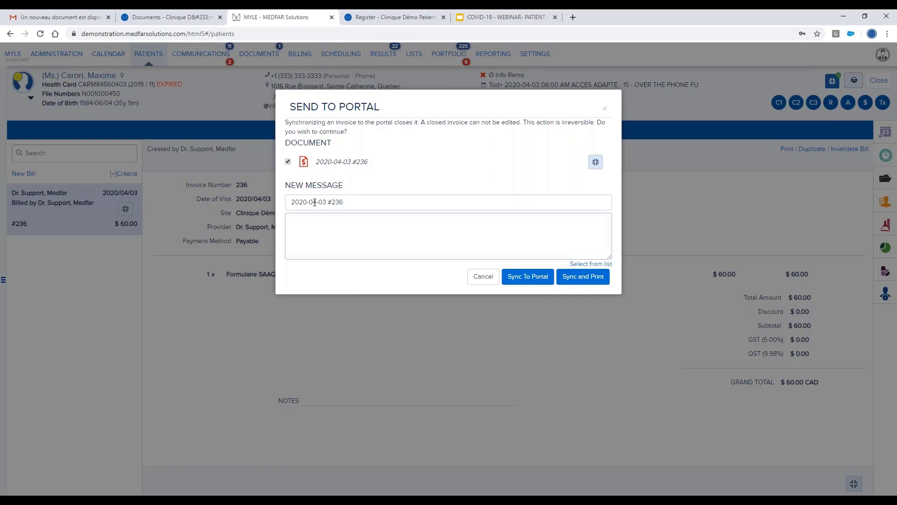
Insert the prepared thank-you receipt message and sync invoice #236 to the patient portal.
{"action": "left_click", "coordinate": [322, 234]}
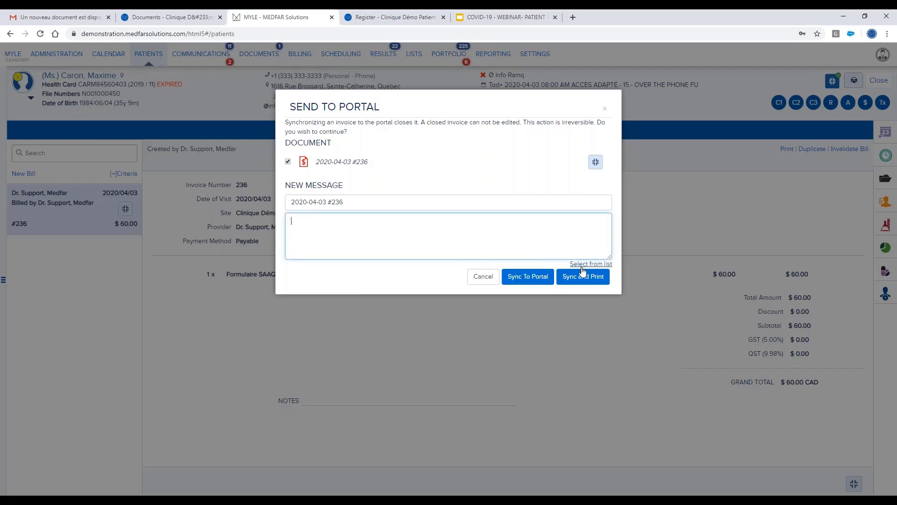
{"action": "left_click", "coordinate": [582, 265]}
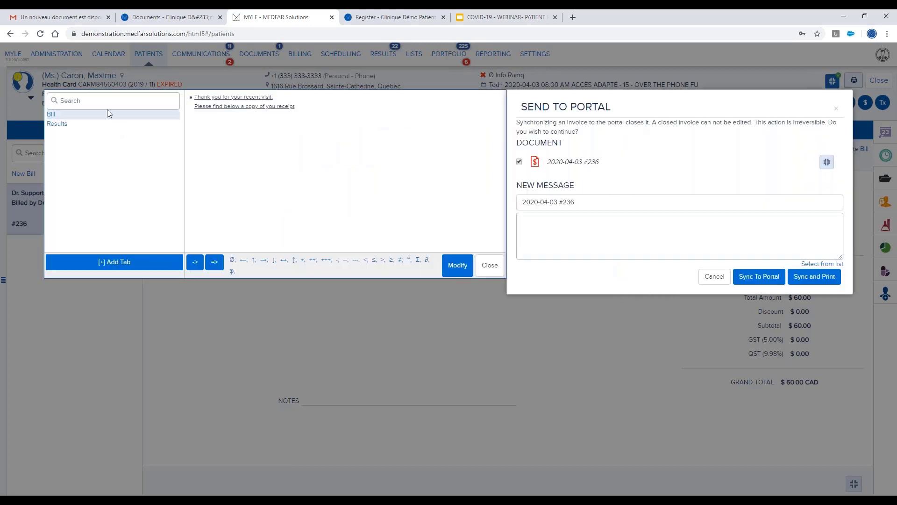
{"action": "left_click", "coordinate": [241, 107]}
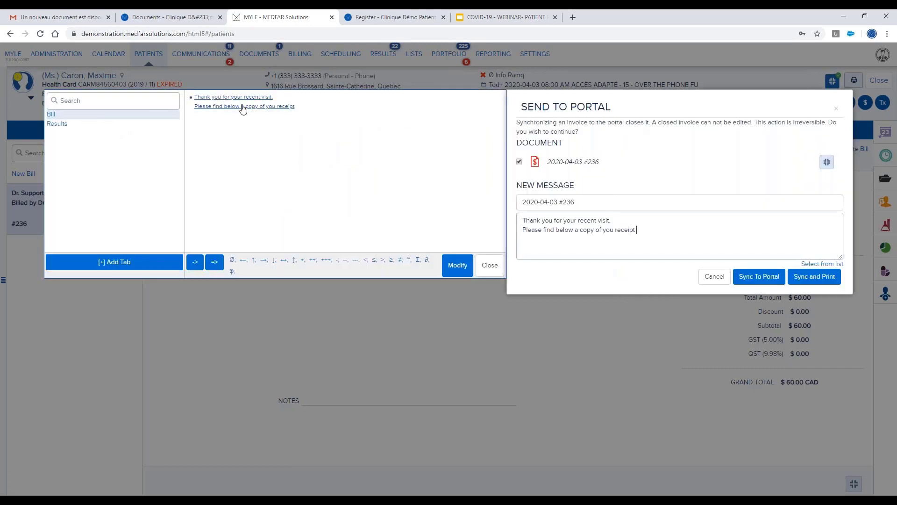
{"action": "left_click", "coordinate": [759, 277]}
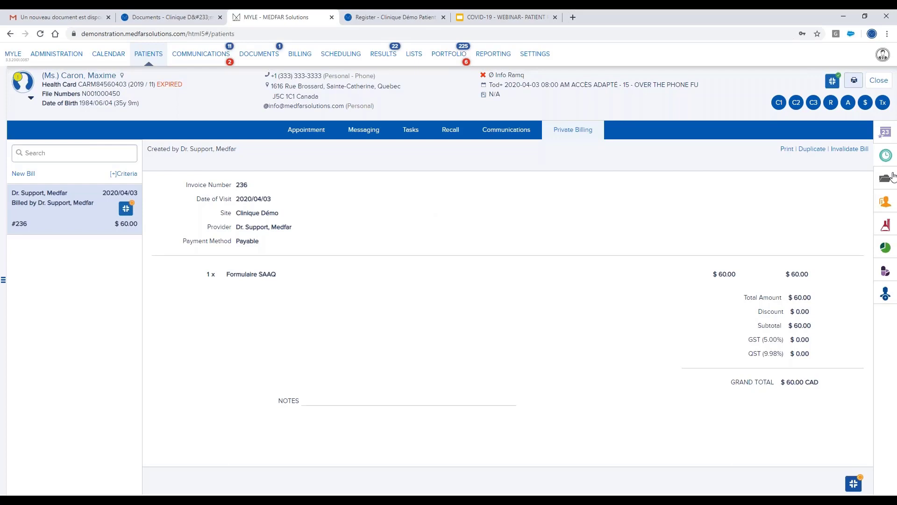
Start a new Family Medicine clinical note from the patient's clinical summary.
{"action": "left_click", "coordinate": [885, 296]}
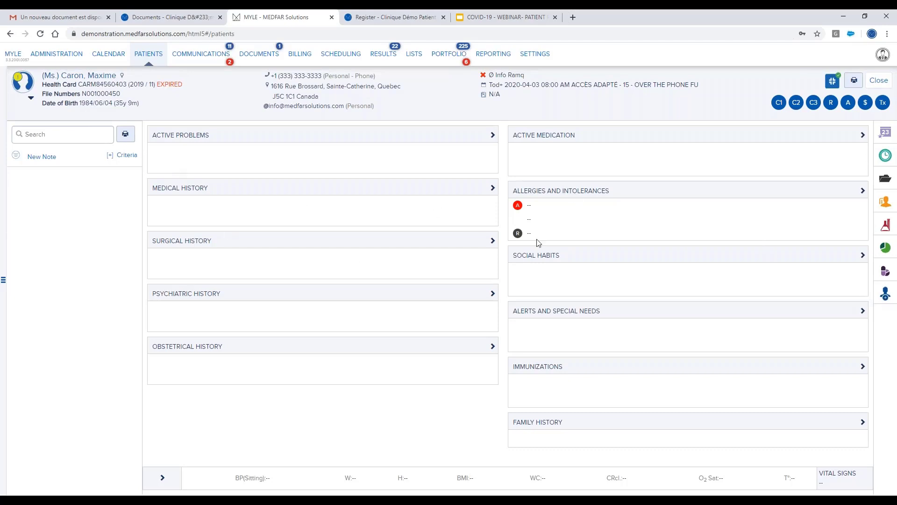
{"action": "left_click", "coordinate": [59, 134]}
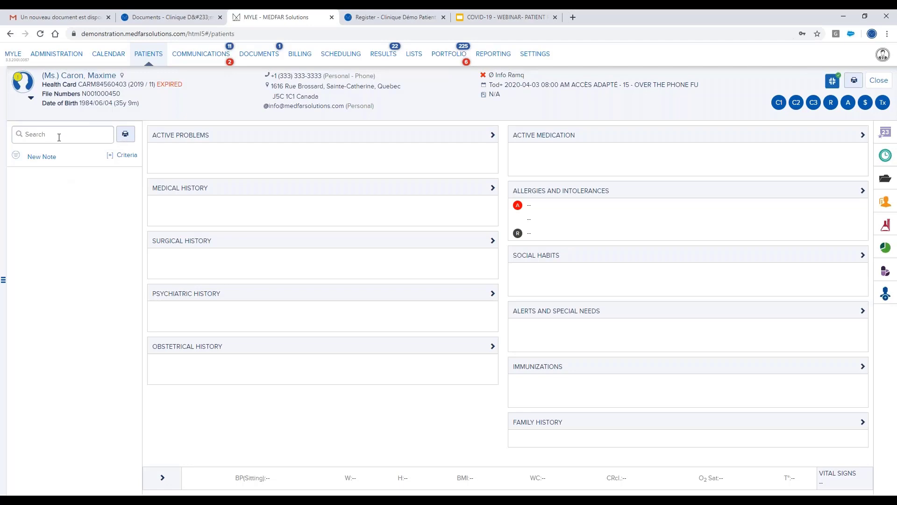
{"action": "left_click", "coordinate": [41, 157]}
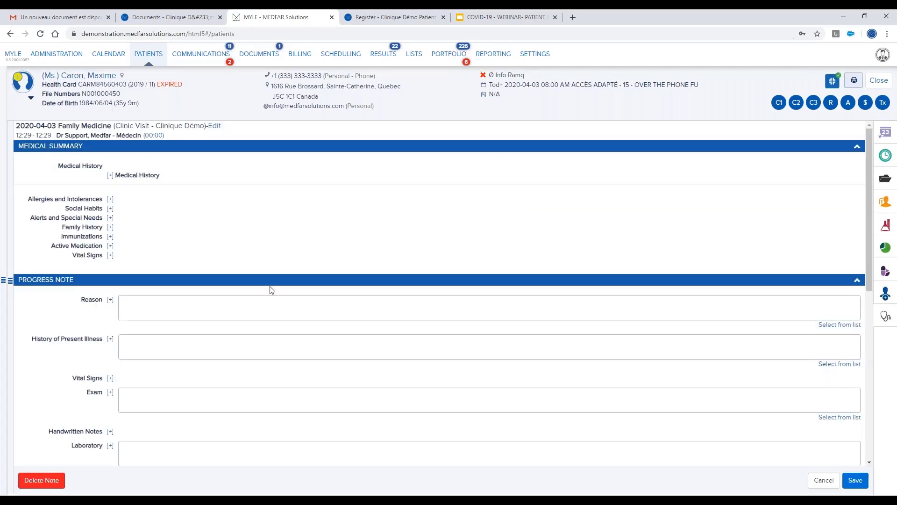
{"action": "scroll", "coordinate": [192, 306], "scroll_direction": "down", "scroll_amount": 3}
{"action": "left_click", "coordinate": [150, 183]}
{"action": "left_click", "coordinate": [157, 223]}
{"action": "scroll", "coordinate": [135, 298], "scroll_direction": "down", "scroll_amount": 4}
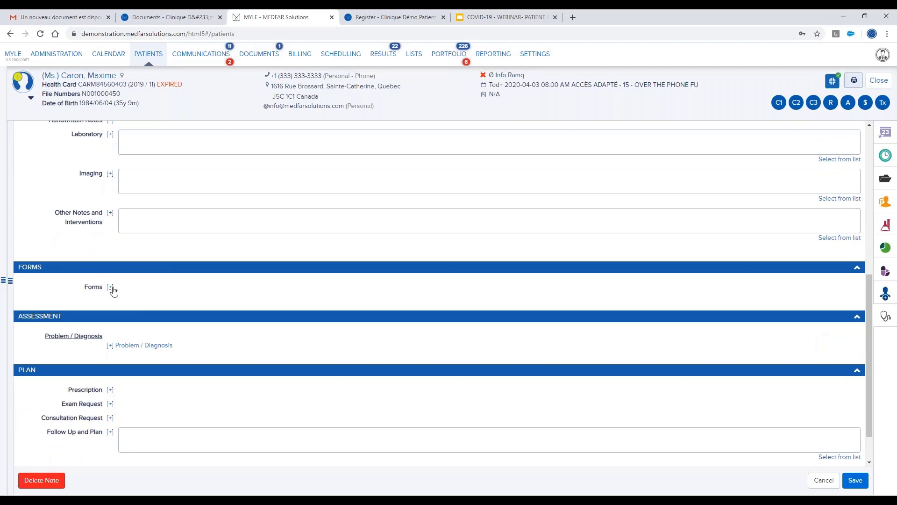
Add the Tomodensitométrie CT scan request form to the note's Forms section, searching 'Scan'.
{"action": "left_click", "coordinate": [111, 288]}
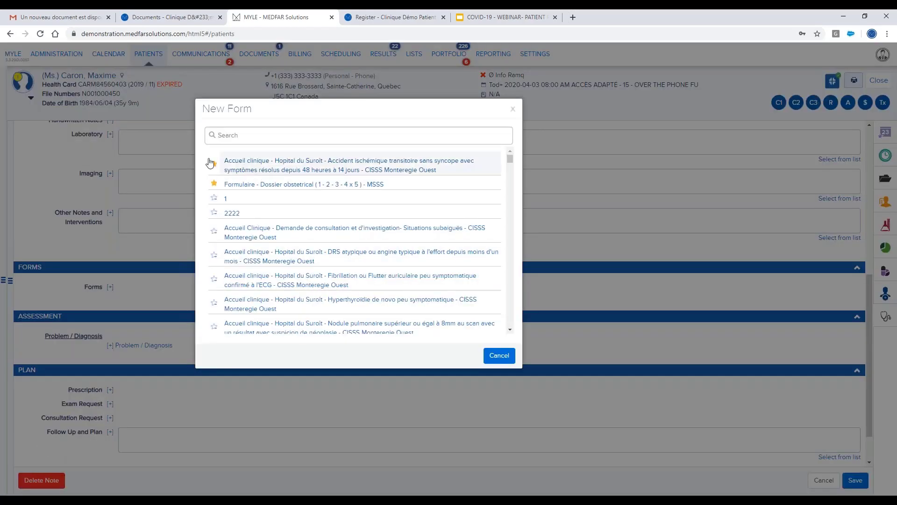
{"action": "type", "text": "Scan"}
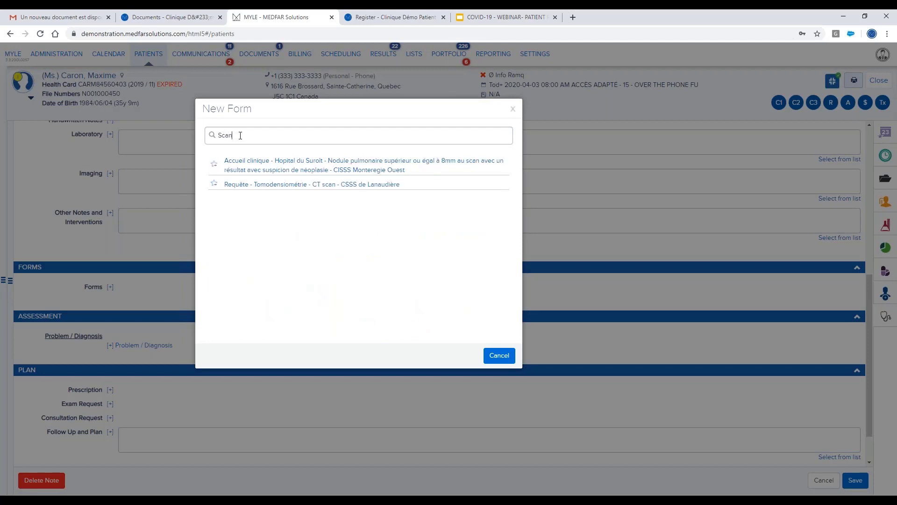
{"action": "left_click", "coordinate": [327, 185]}
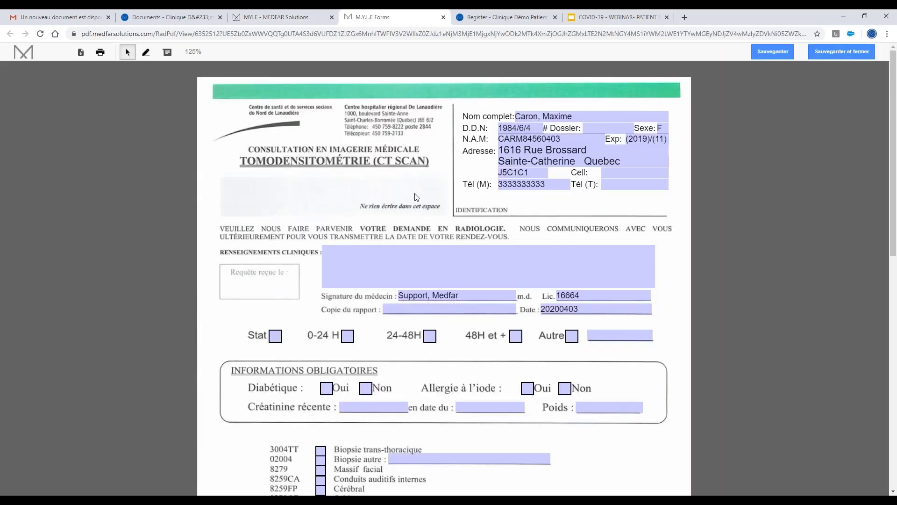
Check Stat, 0-24 H and 24-48H on the CT scan request.
{"action": "left_click", "coordinate": [277, 336]}
{"action": "left_click", "coordinate": [345, 337]}
{"action": "left_click", "coordinate": [426, 339]}
Save the CT scan form, download it as a PDF, and close the M.Y.L.E Forms tab.
{"action": "left_click", "coordinate": [774, 55]}
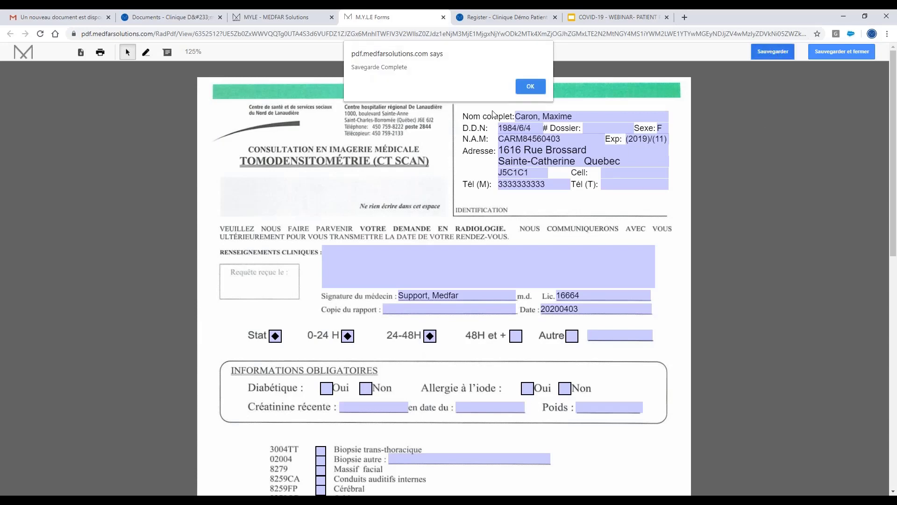
{"action": "left_click", "coordinate": [529, 92]}
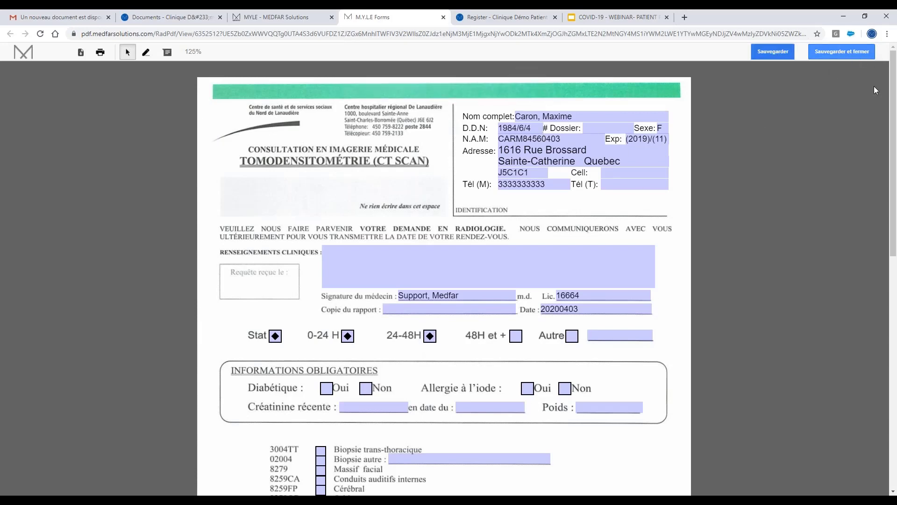
{"action": "left_click", "coordinate": [83, 55]}
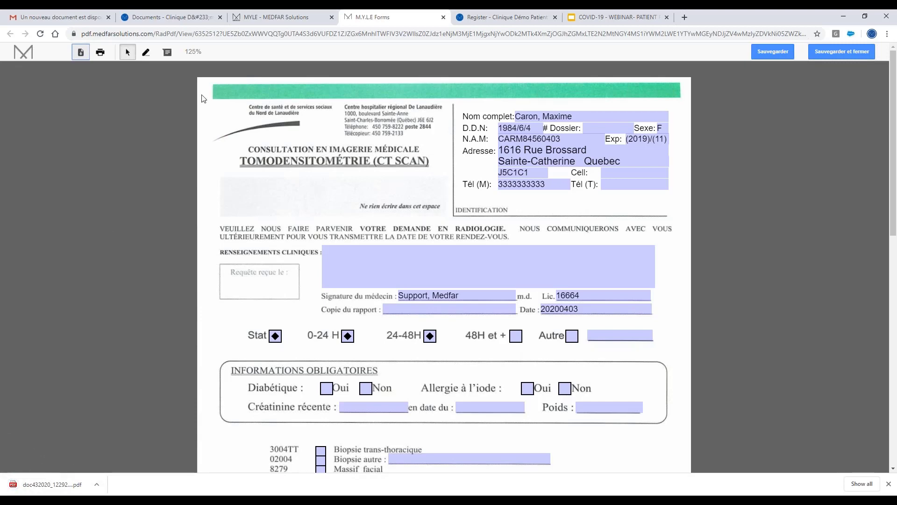
{"action": "left_click", "coordinate": [443, 17]}
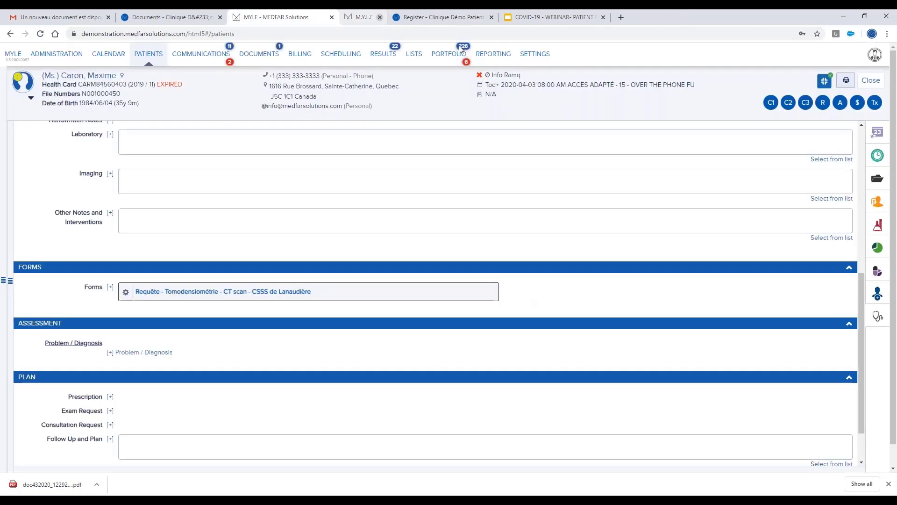
Start a new document attachment from All Documents, leaving provider and source blank.
{"action": "left_click", "coordinate": [883, 180]}
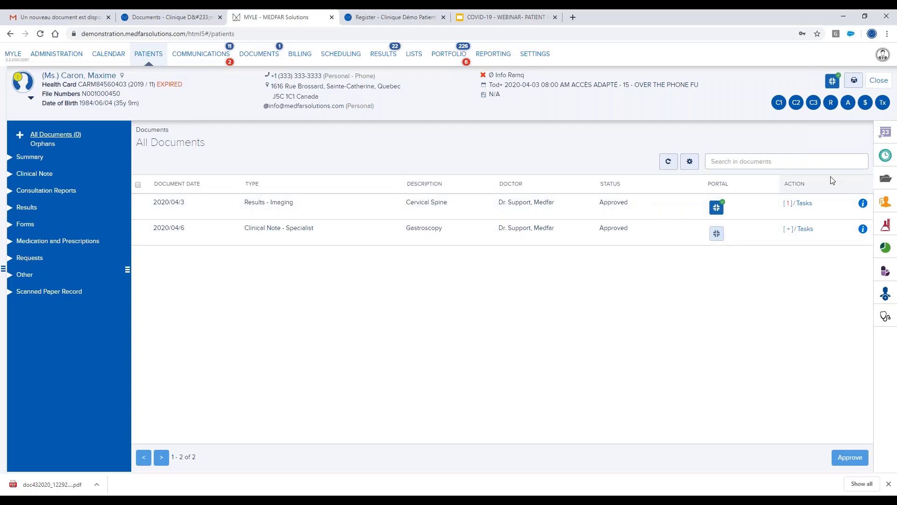
{"action": "left_click", "coordinate": [21, 137]}
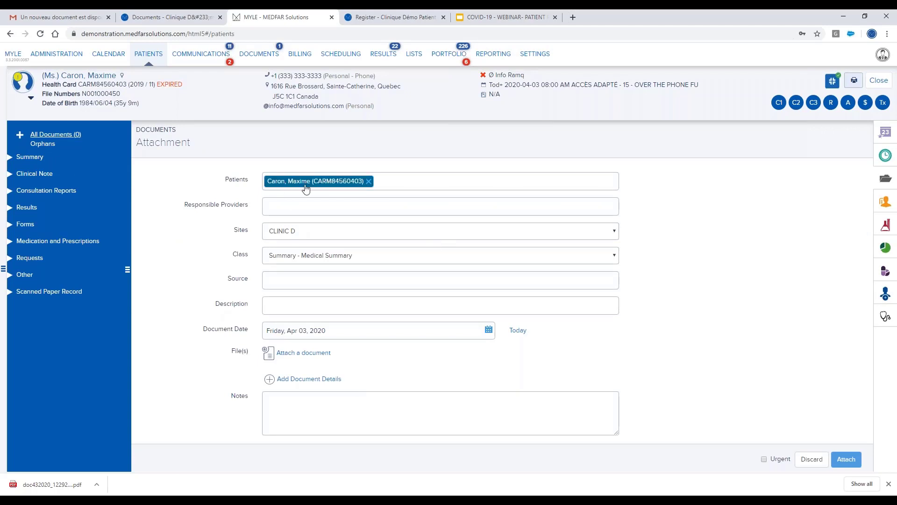
{"action": "left_click", "coordinate": [280, 208]}
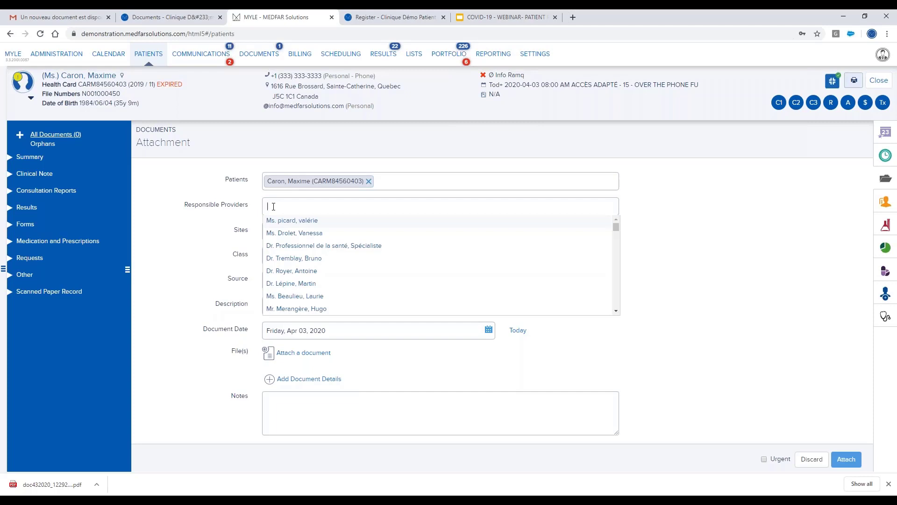
{"action": "left_click", "coordinate": [175, 256]}
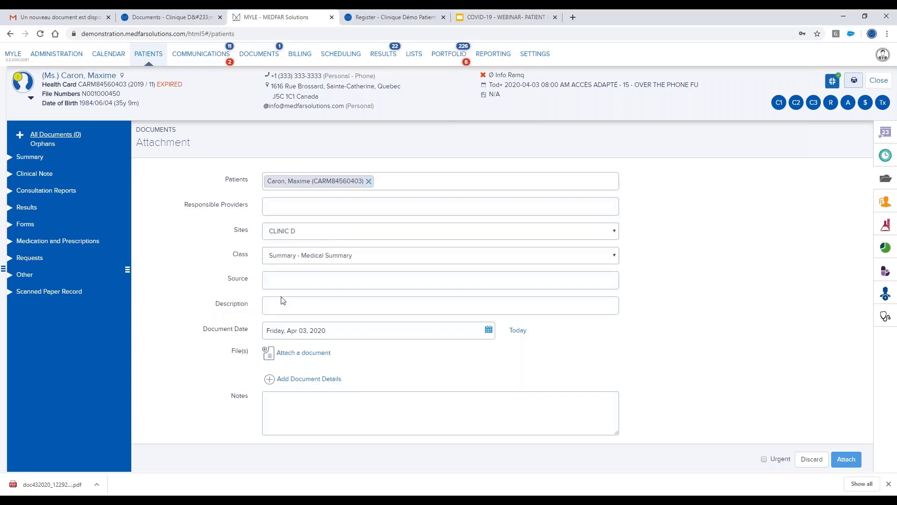
{"action": "left_click", "coordinate": [281, 280]}
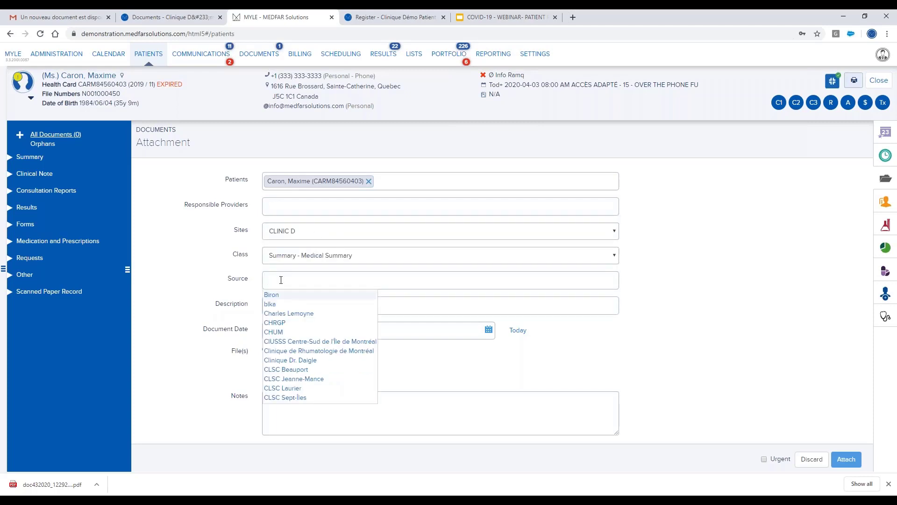
{"action": "type", "text": "MED"}
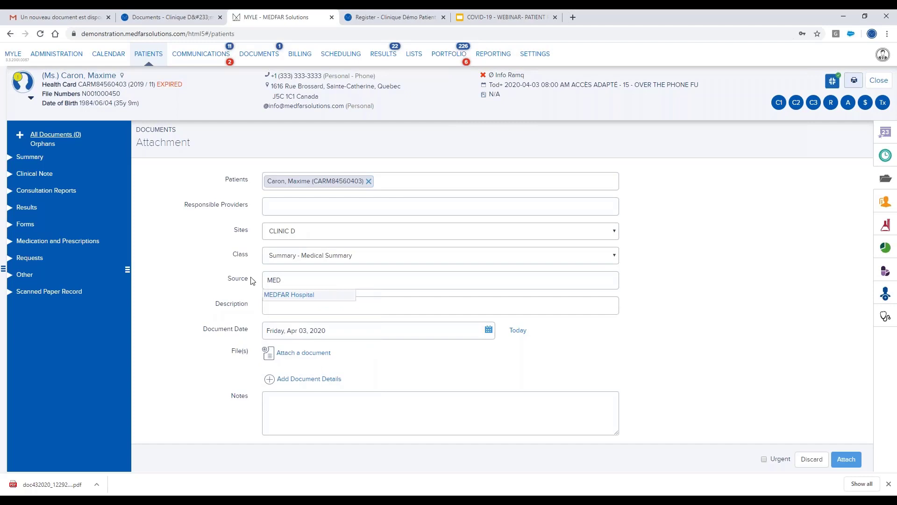
{"action": "left_click", "coordinate": [282, 294]}
{"action": "left_click", "coordinate": [289, 306]}
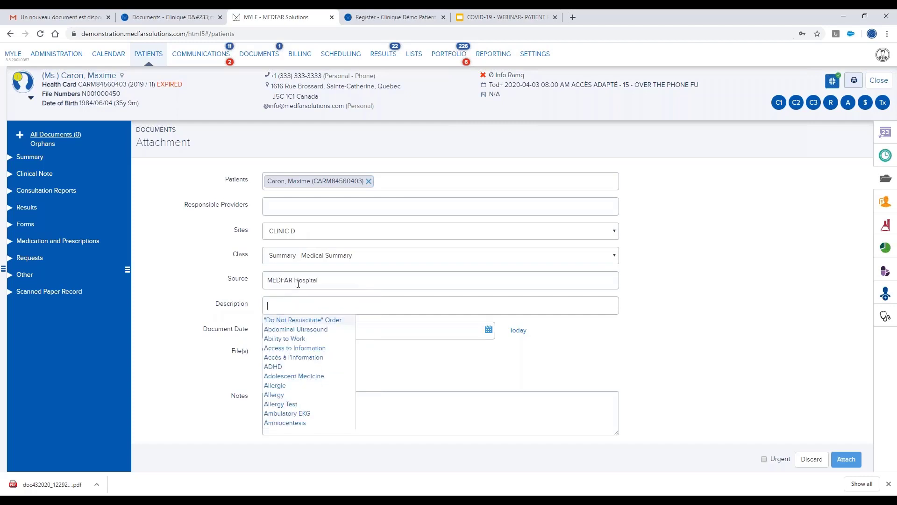
{"action": "triple_click", "coordinate": [298, 281]}
{"action": "key", "text": "BackSpace"}
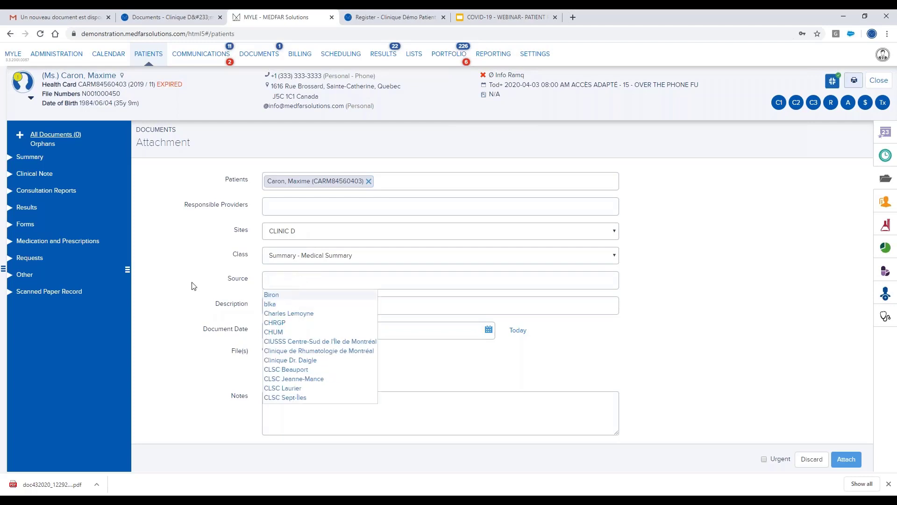
{"action": "left_click", "coordinate": [206, 289]}
Class the attachment as Requests - Imaging Requests with description 'CT SCAN'.
{"action": "left_click", "coordinate": [286, 305]}
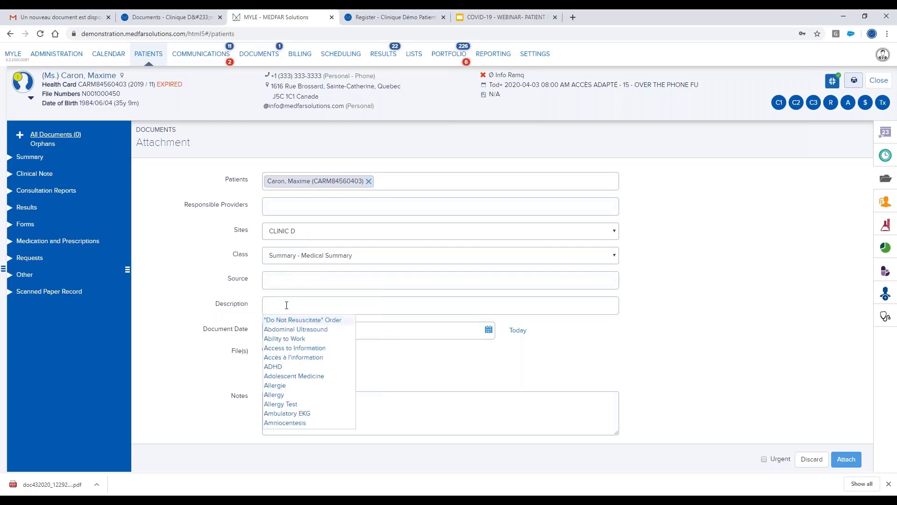
{"action": "left_click", "coordinate": [296, 262]}
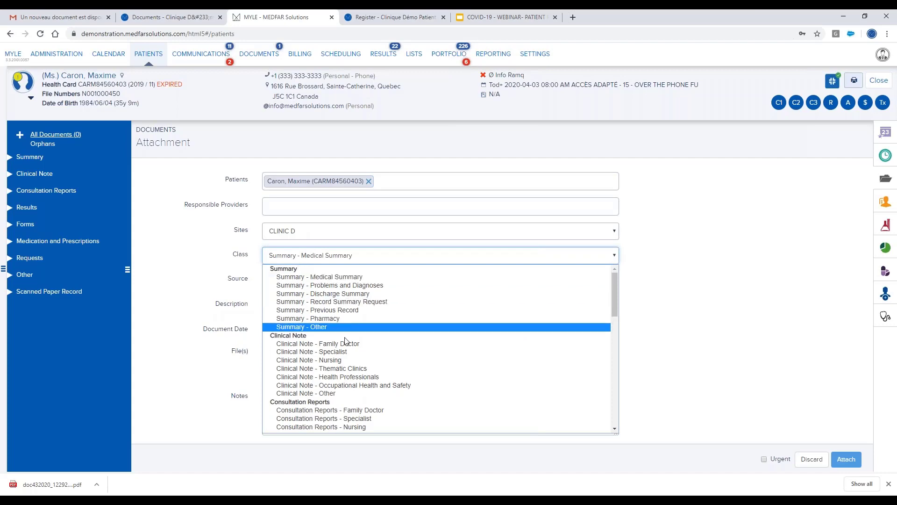
{"action": "scroll", "coordinate": [343, 335], "scroll_direction": "down", "scroll_amount": 6}
{"action": "scroll", "coordinate": [340, 337], "scroll_direction": "down", "scroll_amount": 3}
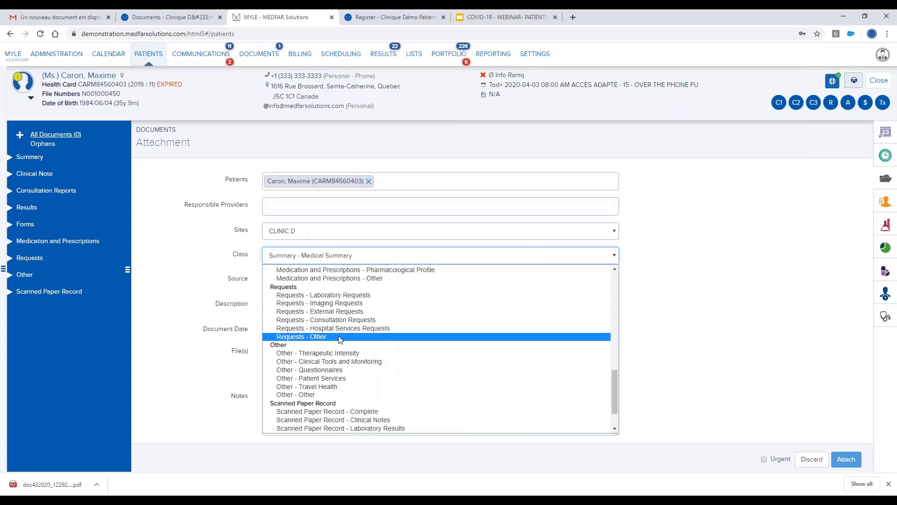
{"action": "left_click", "coordinate": [332, 306]}
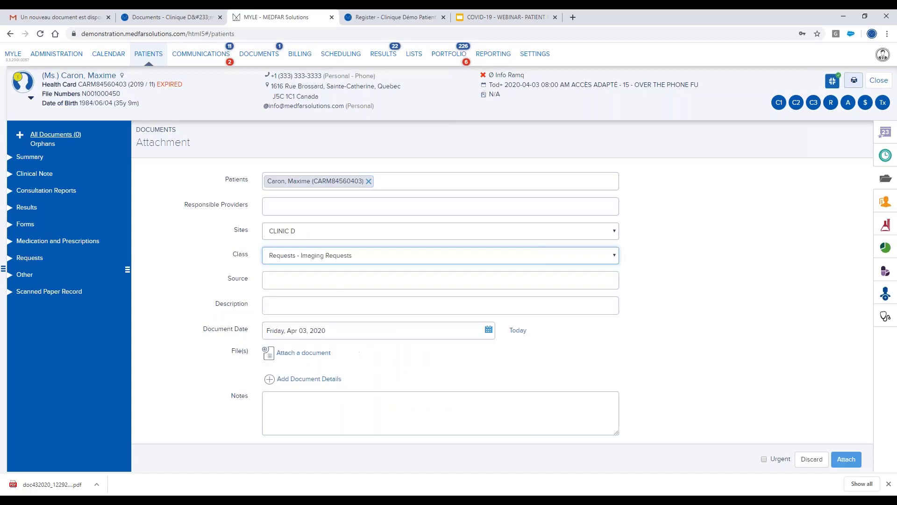
{"action": "left_click", "coordinate": [281, 309]}
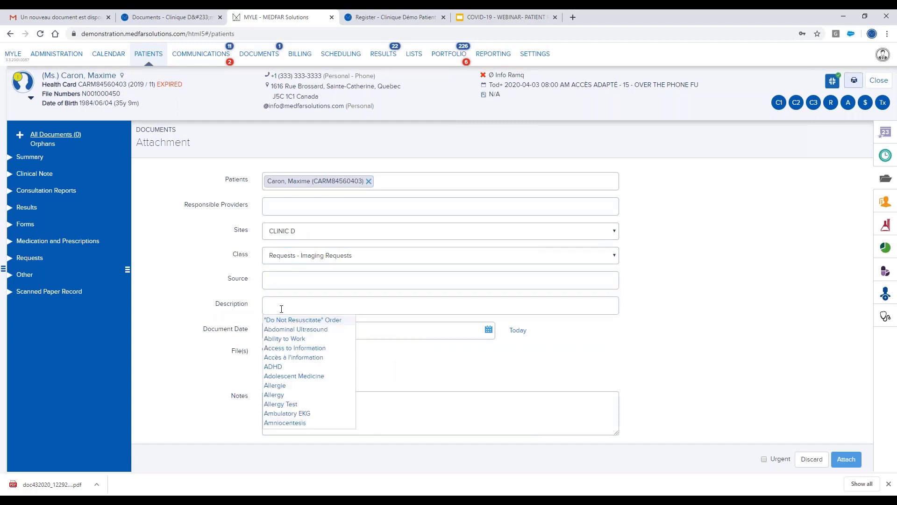
{"action": "type", "text": "CT SCAN"}
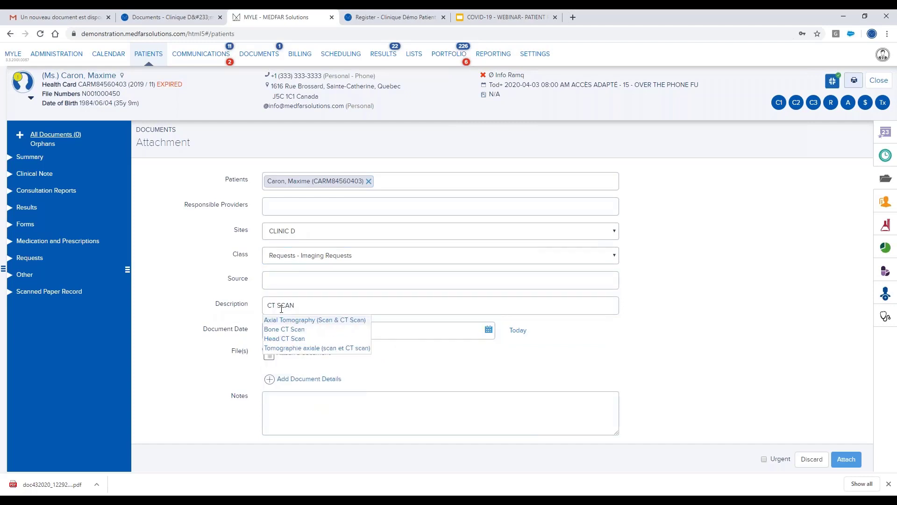
{"action": "left_click", "coordinate": [183, 346]}
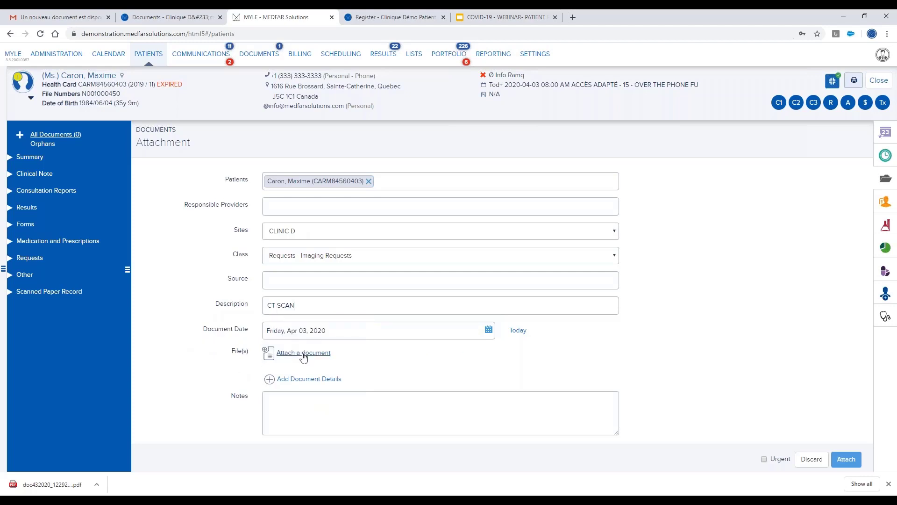
Attach doc432020_122925_PM.pdf from Downloads to the CT SCAN request and save it to the file.
{"action": "left_click", "coordinate": [303, 352]}
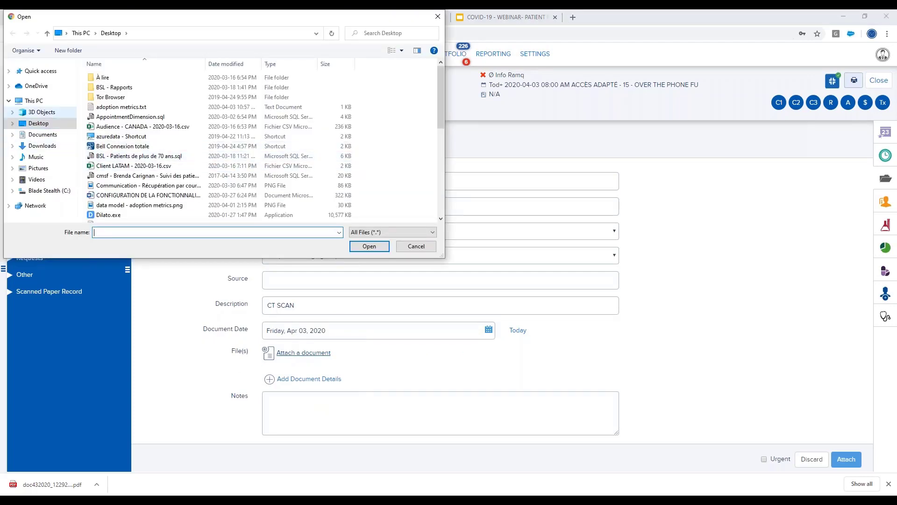
{"action": "left_click", "coordinate": [42, 146]}
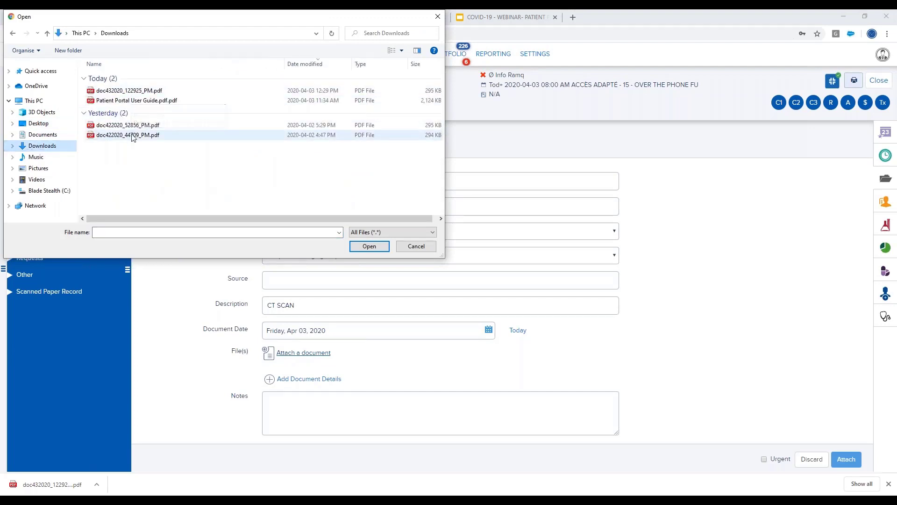
{"action": "left_click", "coordinate": [121, 92]}
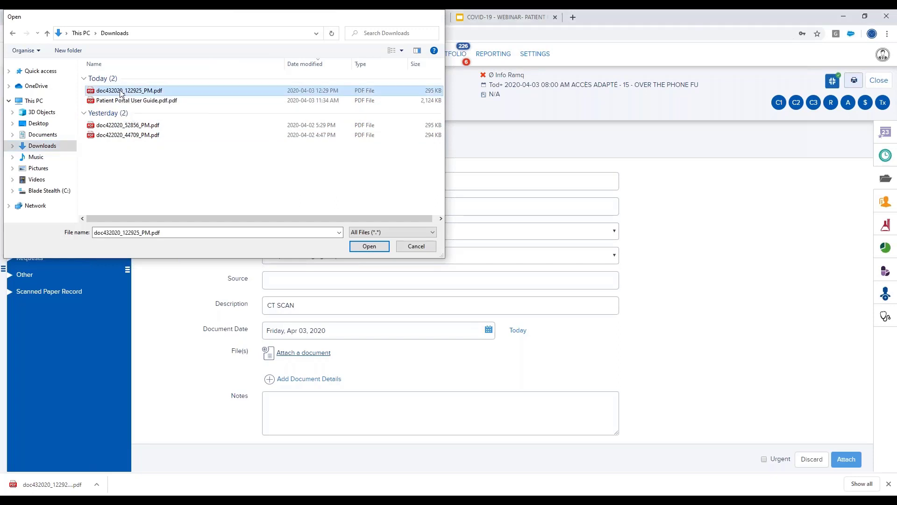
{"action": "double_click", "coordinate": [121, 91]}
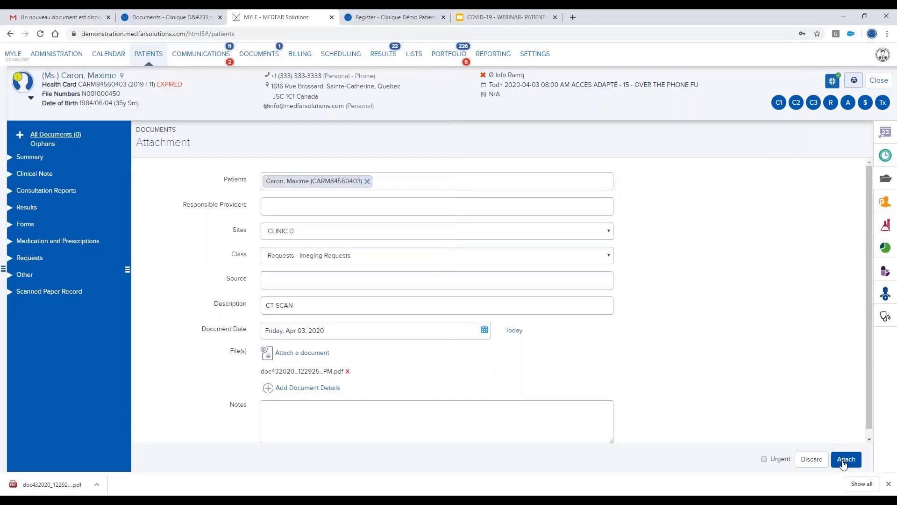
{"action": "left_click", "coordinate": [844, 460]}
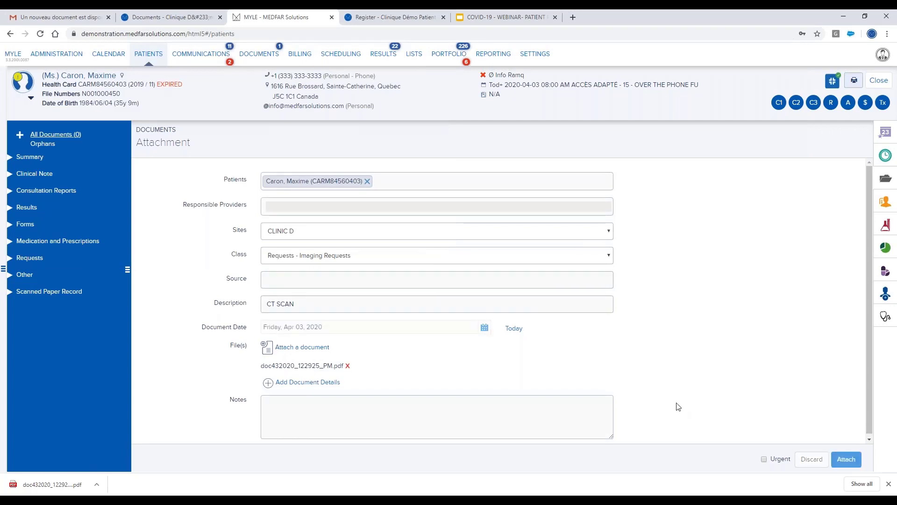
Show All Documents to confirm the CT SCAN imaging request appears as Not Approved.
{"action": "left_click", "coordinate": [57, 137]}
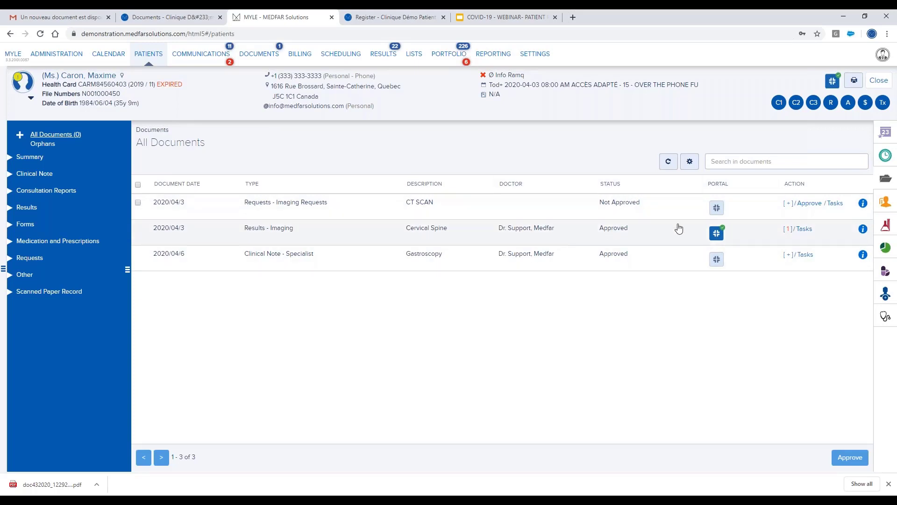
{"action": "left_click", "coordinate": [716, 207]}
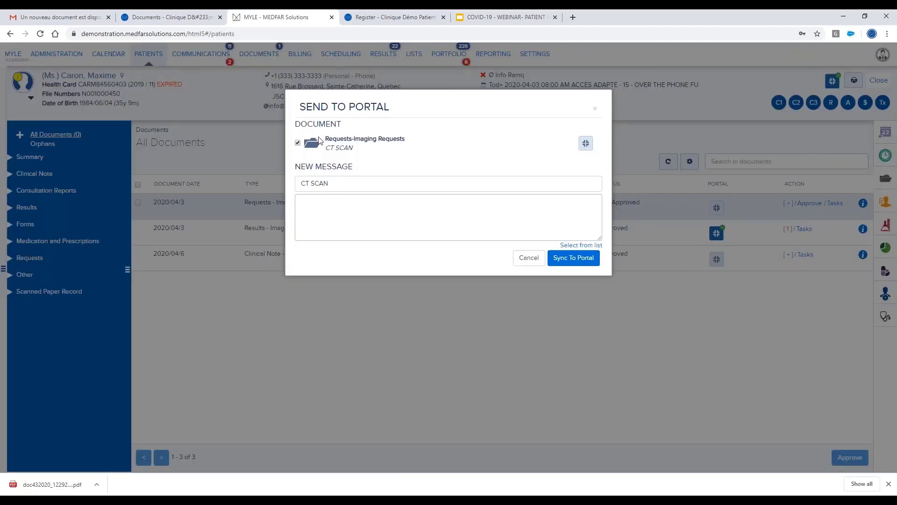
{"action": "left_click", "coordinate": [352, 209]}
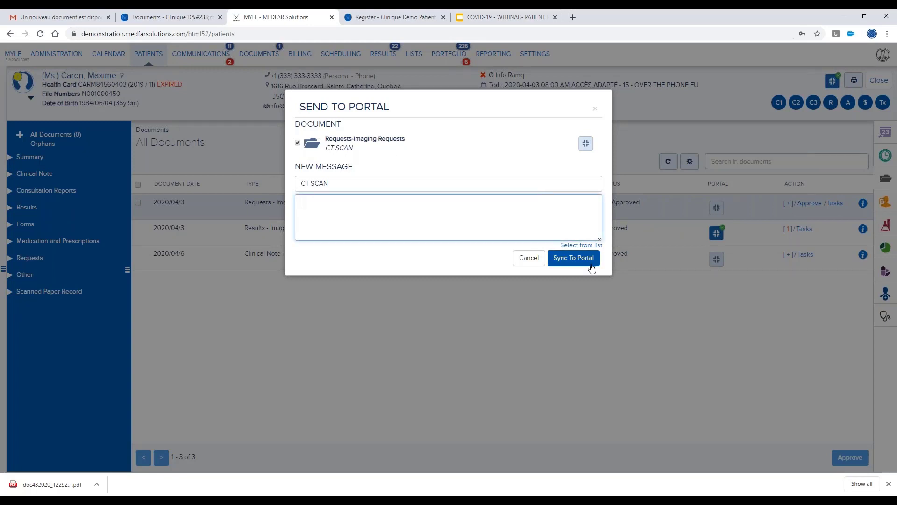
{"action": "left_click", "coordinate": [521, 268]}
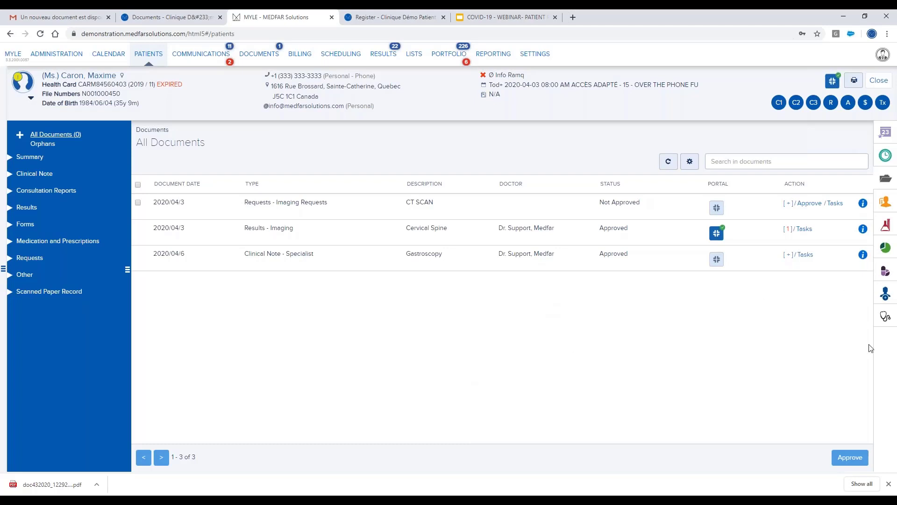
Open the clinical note and scroll to its Forms section listing the CT scan requisition.
{"action": "left_click", "coordinate": [886, 316]}
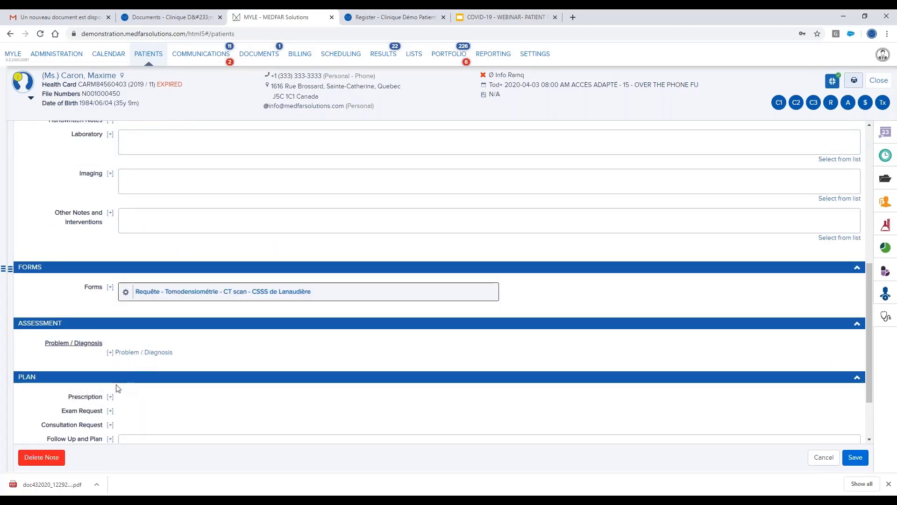
{"action": "scroll", "coordinate": [115, 369], "scroll_direction": "down", "scroll_amount": 1}
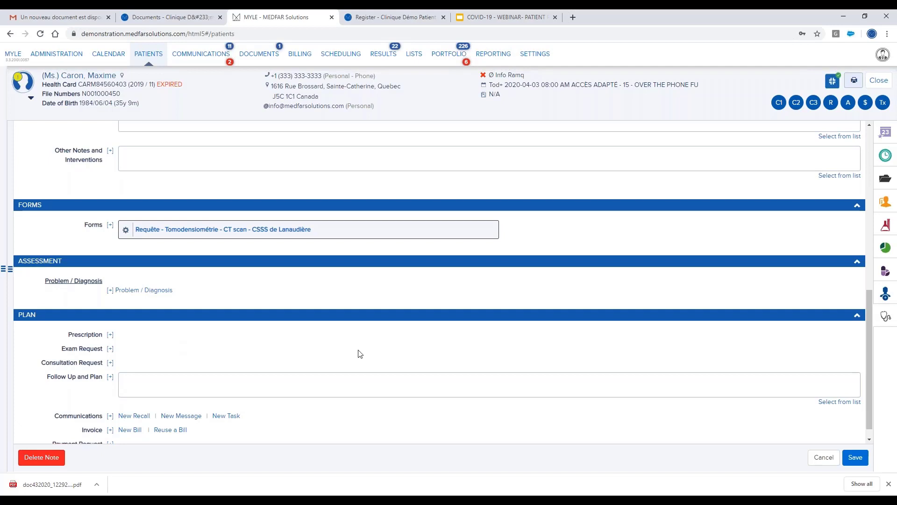
Review the patient's documents, private billing invoice and lab results, ending on the Formule sanguine result.
{"action": "left_click", "coordinate": [884, 179]}
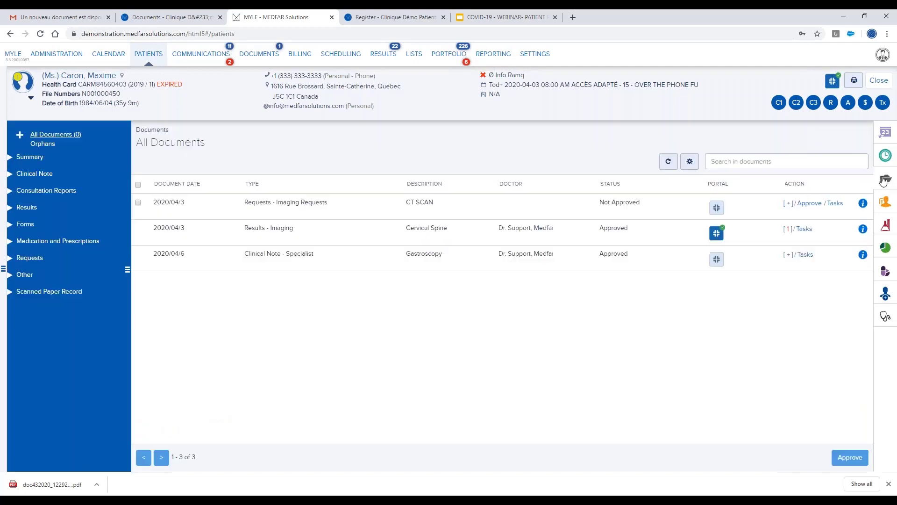
{"action": "left_click", "coordinate": [886, 229]}
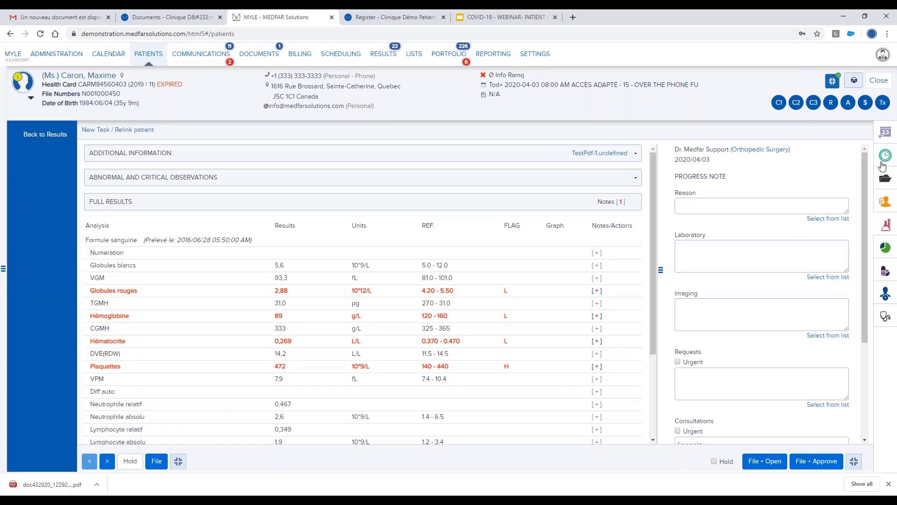
{"action": "left_click", "coordinate": [885, 157]}
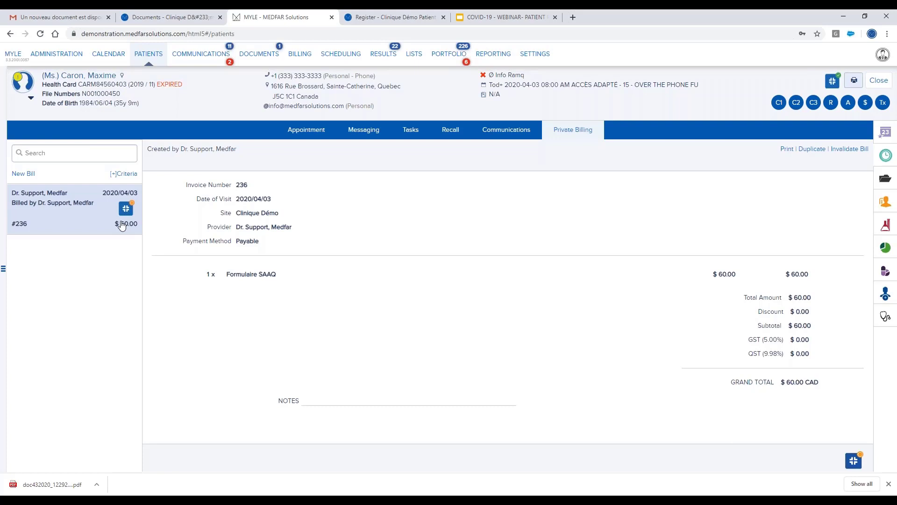
{"action": "left_click", "coordinate": [885, 180]}
{"action": "left_click", "coordinate": [886, 225]}
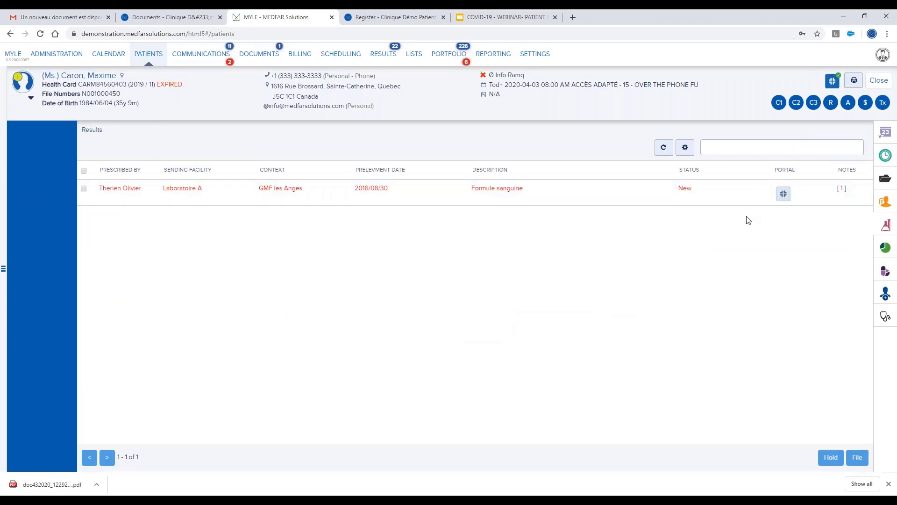
Show Portfolio's portal Pending Items, headed by invoice 2020-04-03 #236.
{"action": "left_click", "coordinate": [448, 55]}
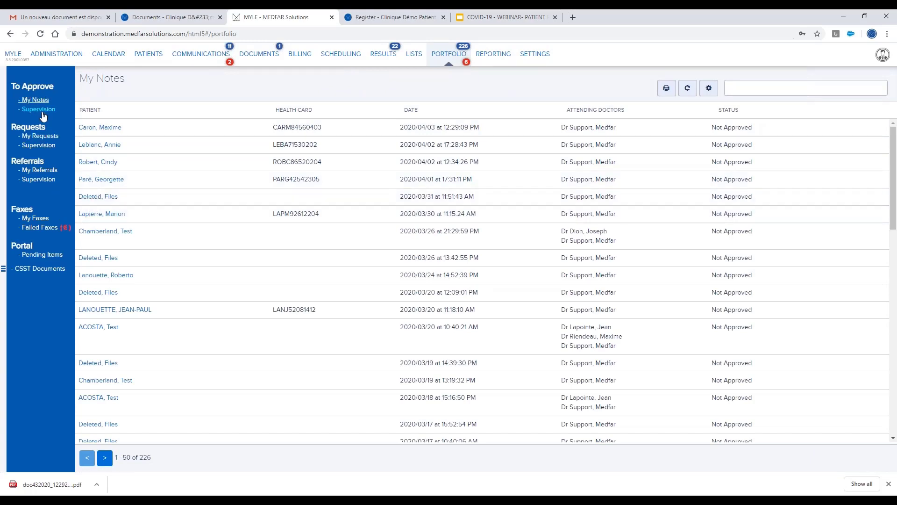
{"action": "left_click", "coordinate": [30, 258]}
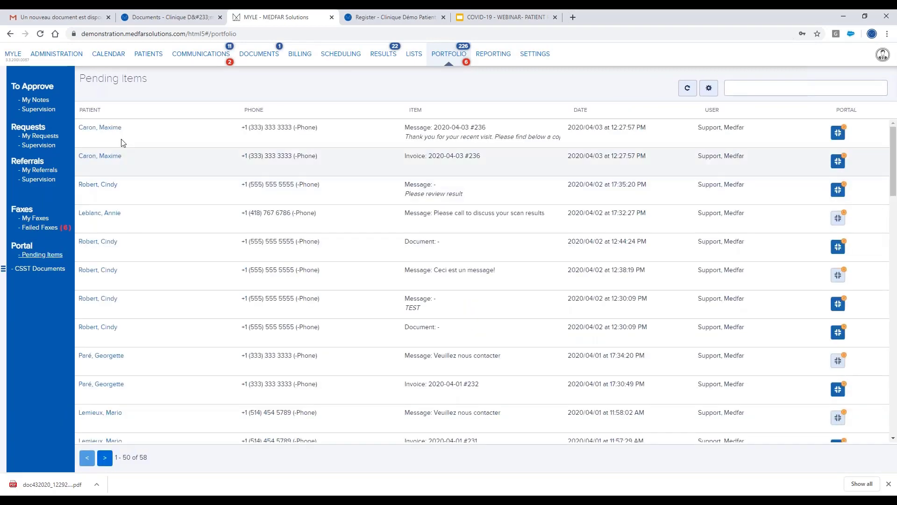
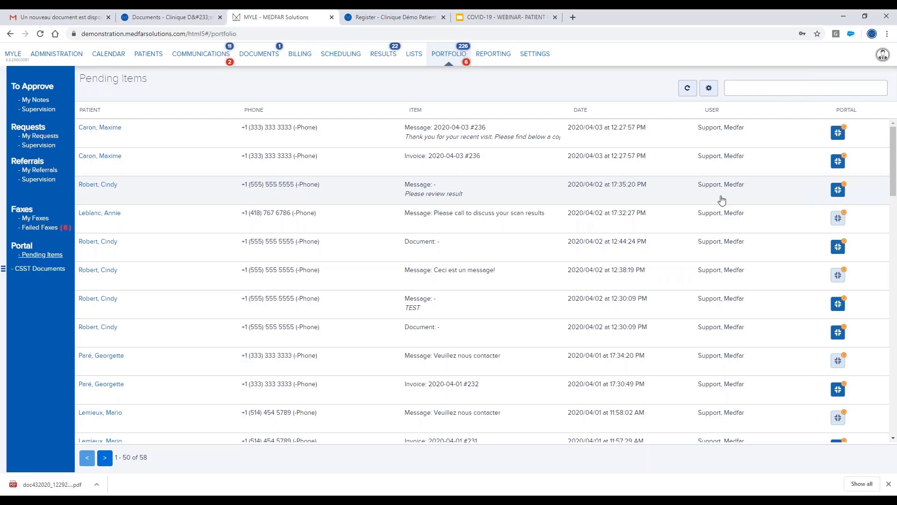
Draft a portal message reading 'Please review document' to the patient, then discard it unsent.
{"action": "left_click", "coordinate": [837, 191]}
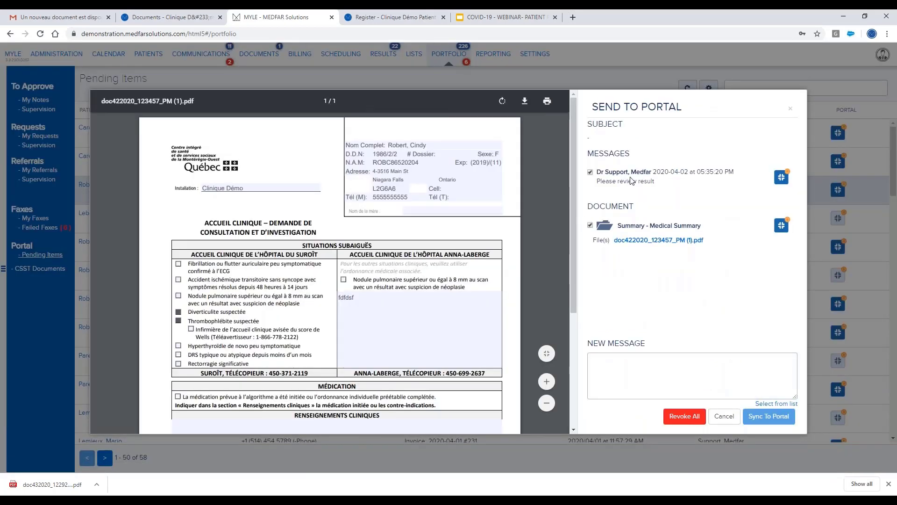
{"action": "left_click", "coordinate": [615, 374]}
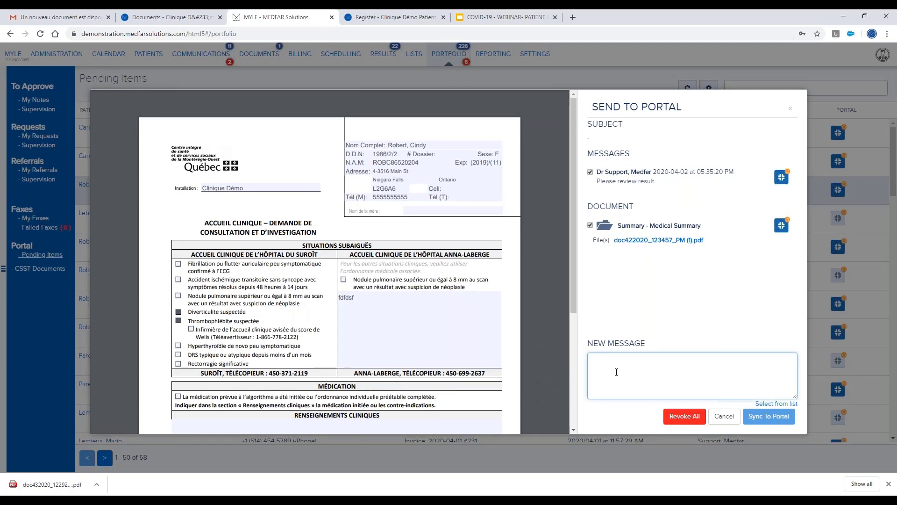
{"action": "type", "text": "Please reviw doc"}
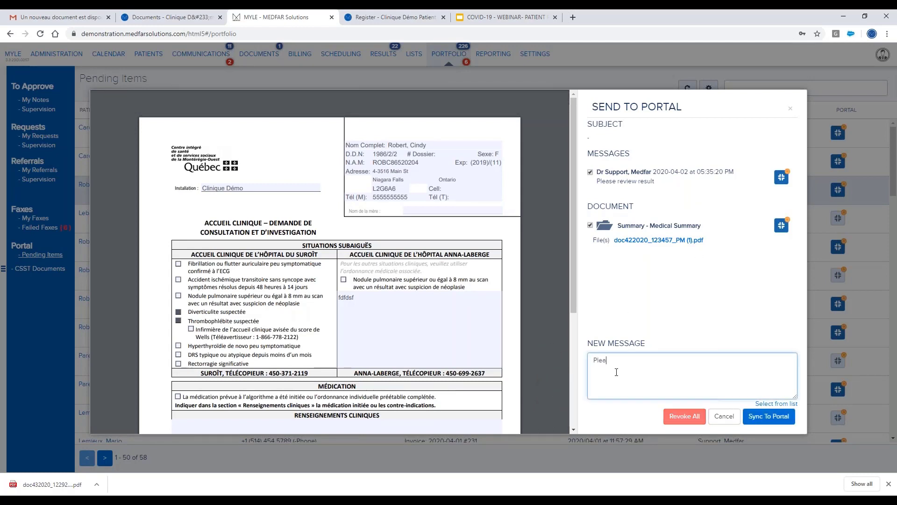
{"action": "key", "text": "BackSpace"}
{"action": "key", "text": "BackSpace"}
{"action": "key", "text": "BackSpace"}
{"action": "key", "text": "BackSpace"}
{"action": "key", "text": "BackSpace"}
{"action": "type", "text": "ew document"}
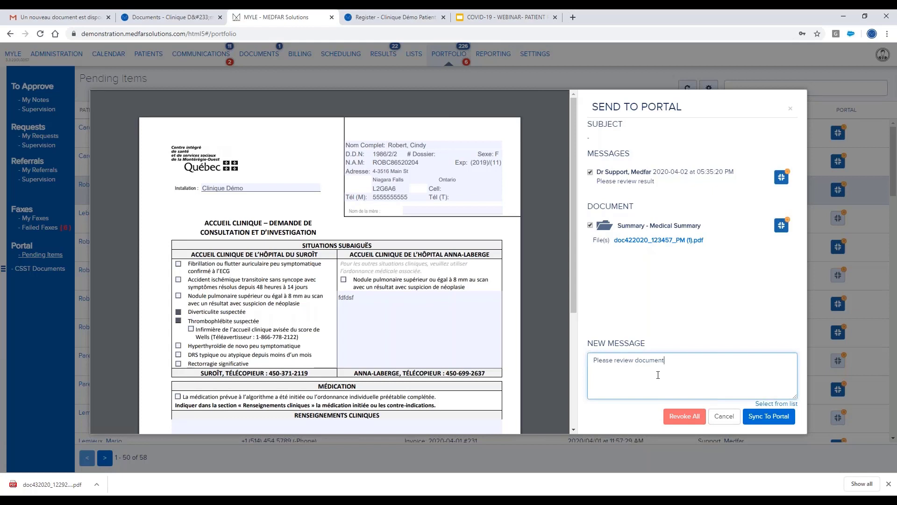
{"action": "left_click", "coordinate": [724, 416]}
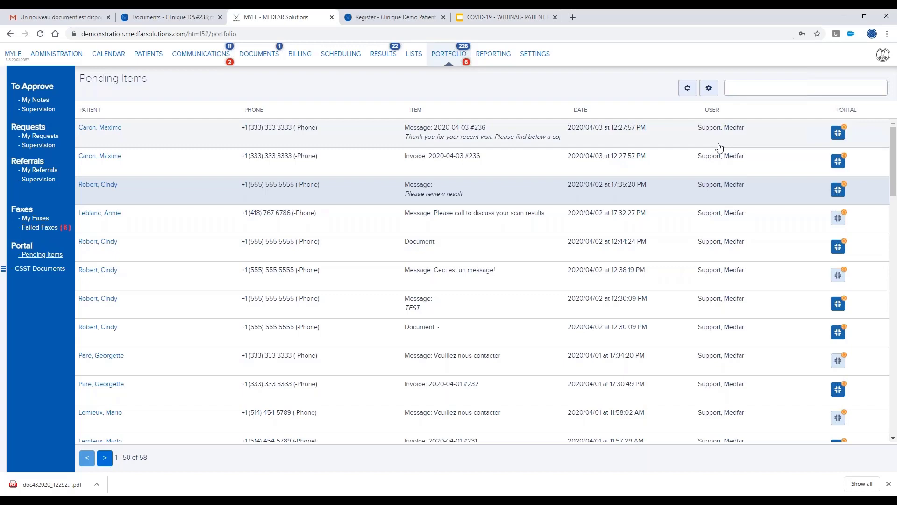
{"action": "scroll", "coordinate": [406, 252], "scroll_direction": "down", "scroll_amount": 3}
{"action": "scroll", "coordinate": [435, 262], "scroll_direction": "up", "scroll_amount": 3}
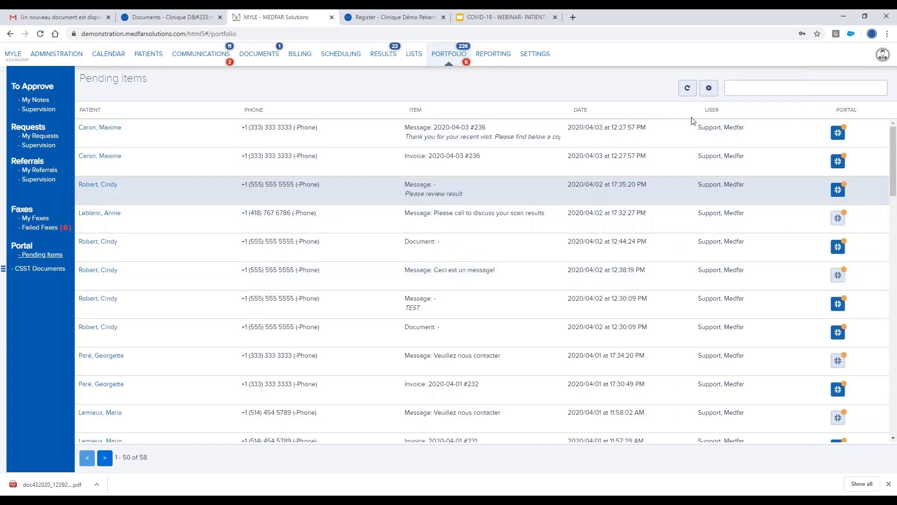
Filter Pending Items to Documents only, search for 'Lanou', then clear the search box.
{"action": "left_click", "coordinate": [708, 89]}
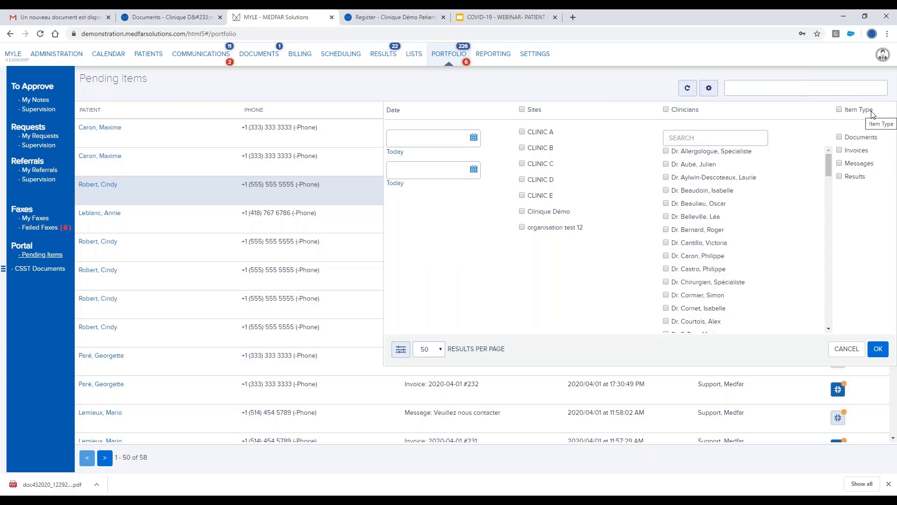
{"action": "left_click", "coordinate": [845, 139]}
{"action": "left_click", "coordinate": [879, 349]}
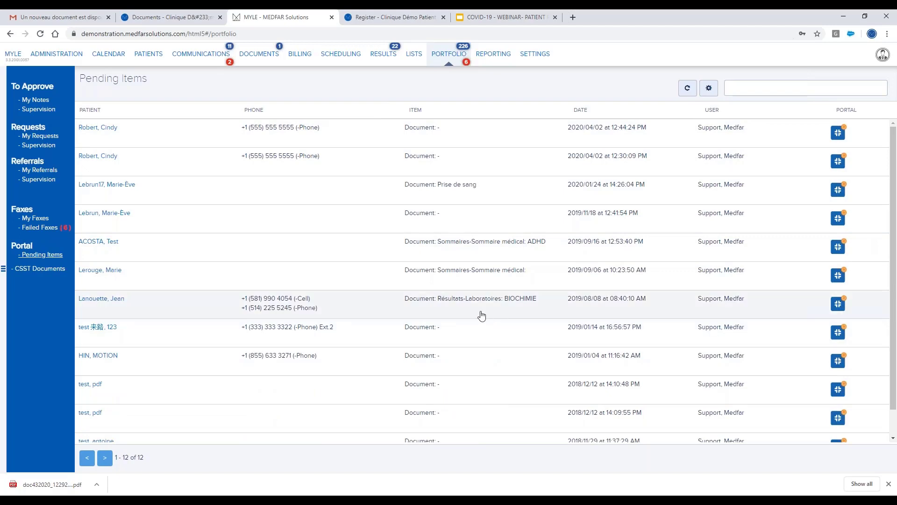
{"action": "left_click", "coordinate": [746, 91]}
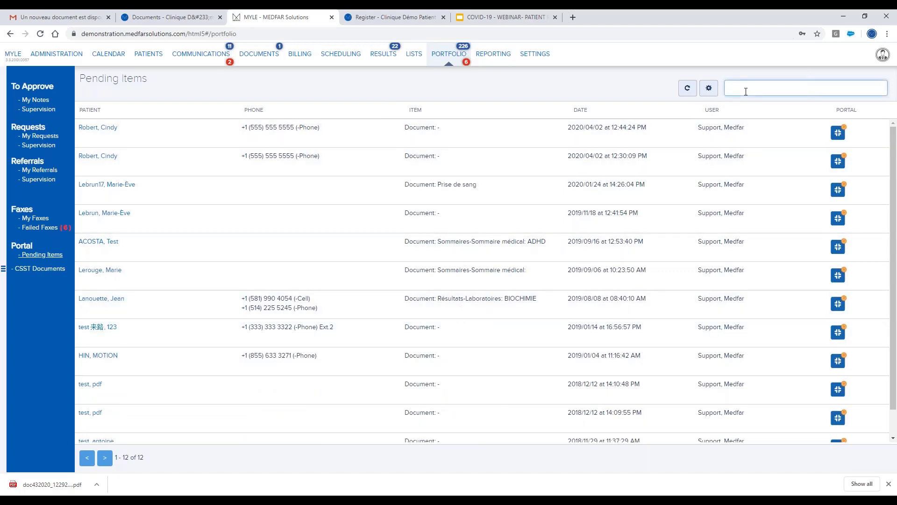
{"action": "type", "text": "Lanou"}
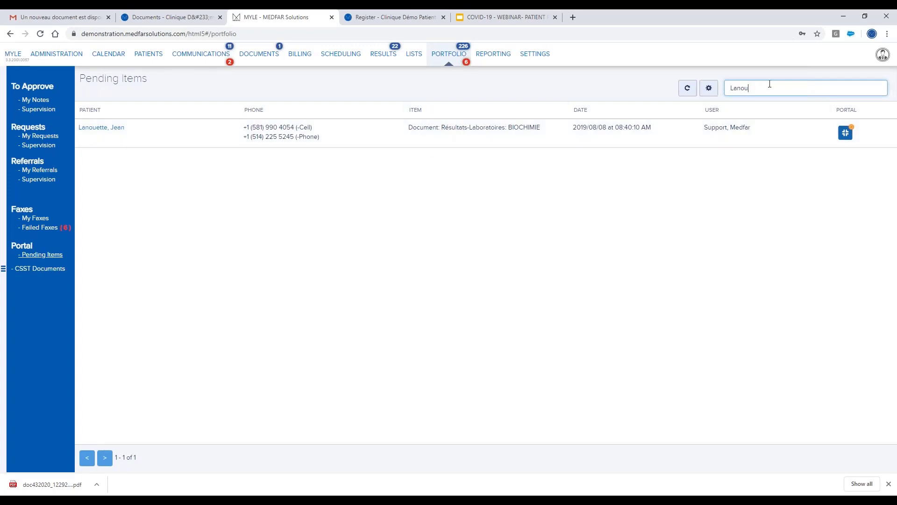
{"action": "double_click", "coordinate": [738, 88]}
{"action": "key", "text": "BackSpace"}
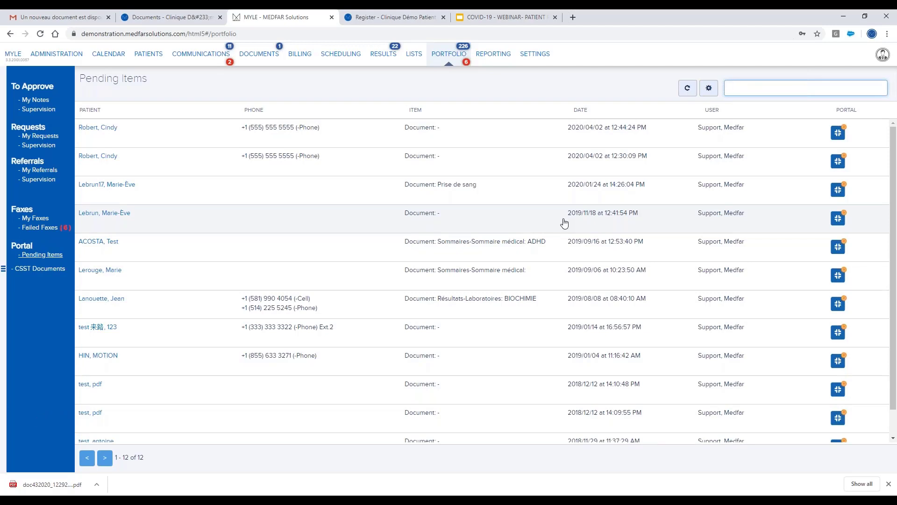
Open the recently viewed patient's chart and her portal account status.
{"action": "left_click", "coordinate": [881, 62]}
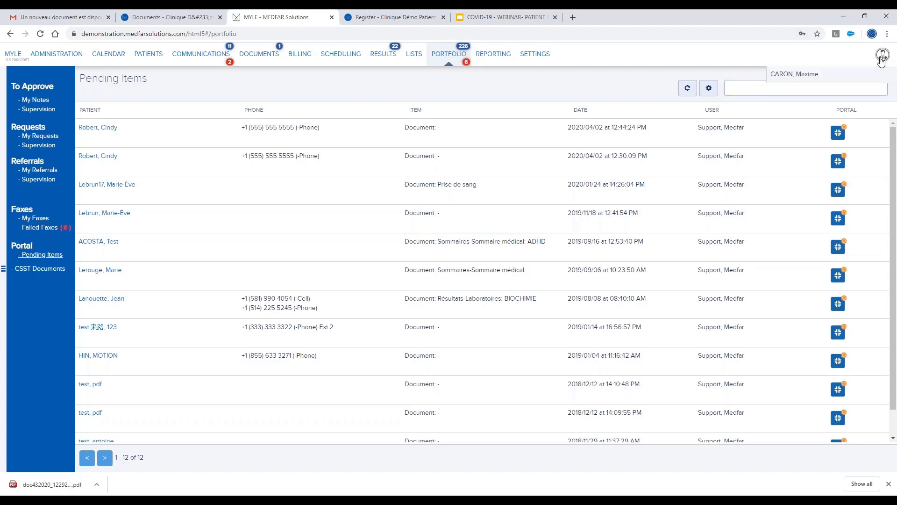
{"action": "left_click", "coordinate": [799, 77]}
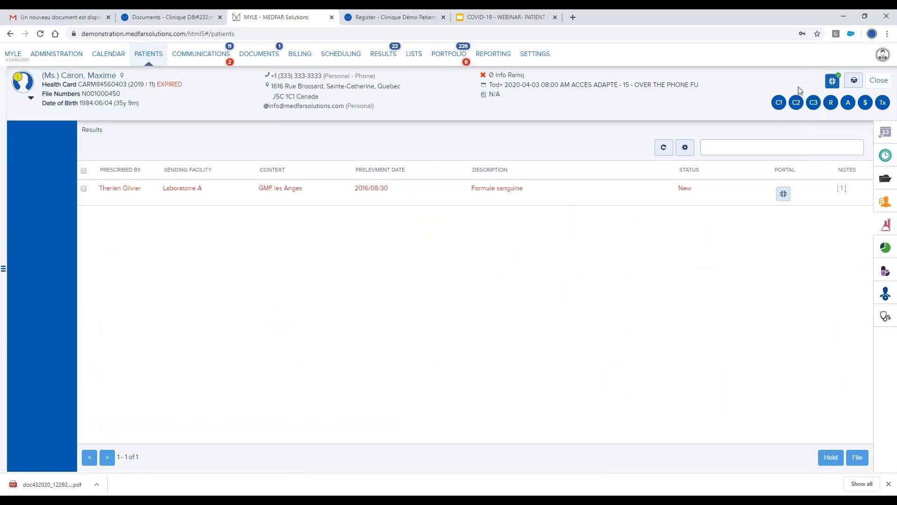
{"action": "left_click", "coordinate": [833, 83]}
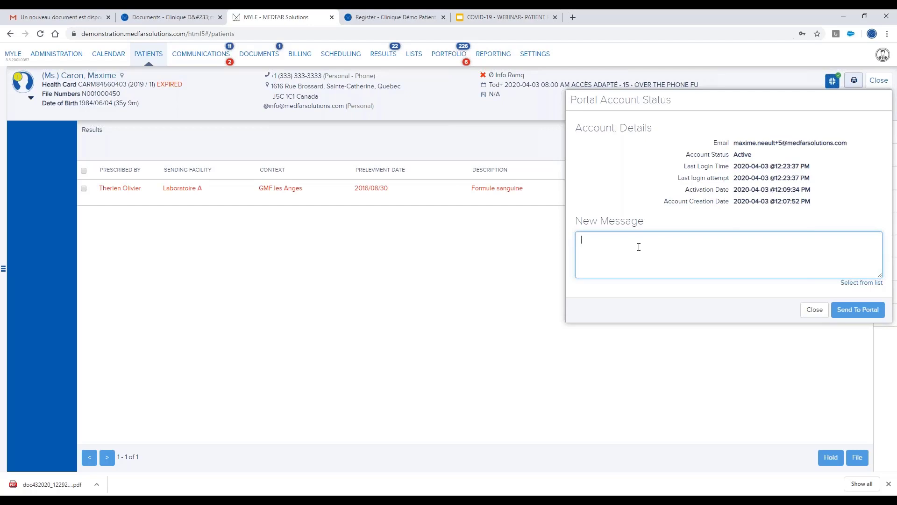
Replace the trial text with the Results template message and send it to the patient's portal.
{"action": "type", "text": "New message"}
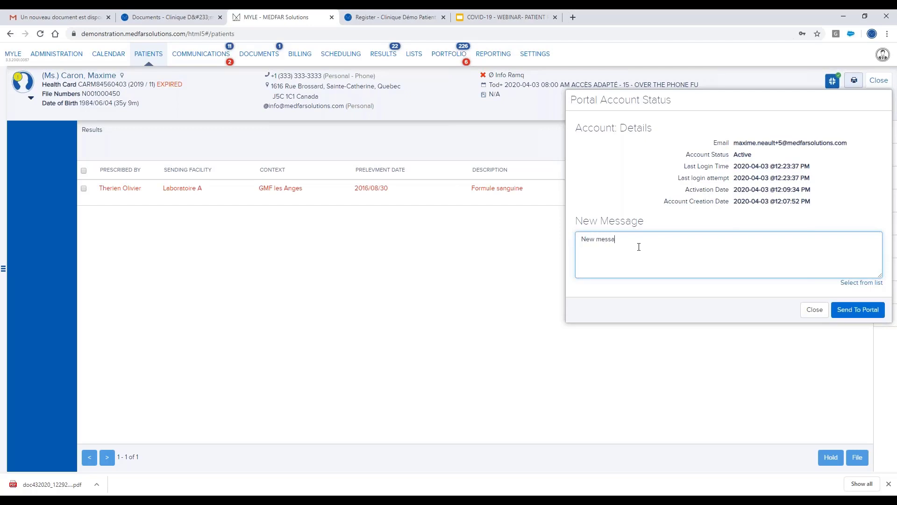
{"action": "key", "text": "ctrl+a"}
{"action": "key", "text": "BackSpace"}
{"action": "left_click", "coordinate": [860, 283]}
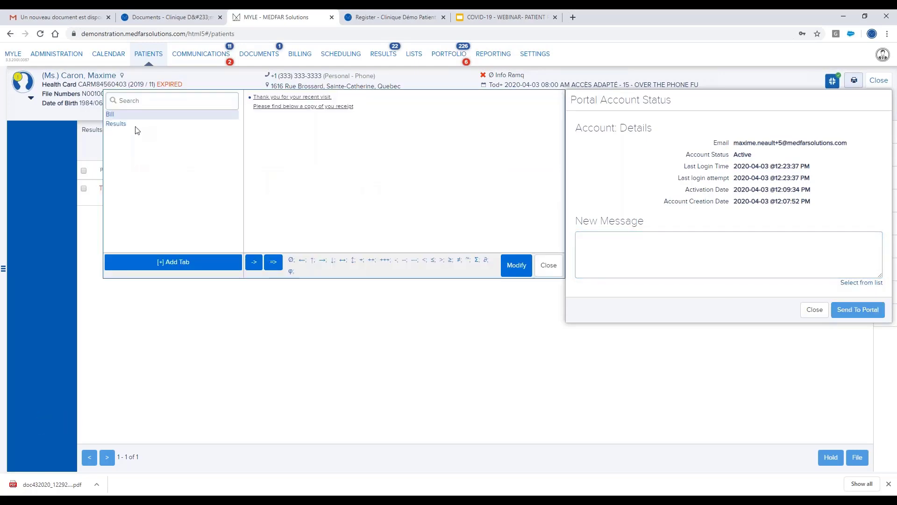
{"action": "left_click", "coordinate": [135, 124]}
{"action": "left_click", "coordinate": [287, 98]}
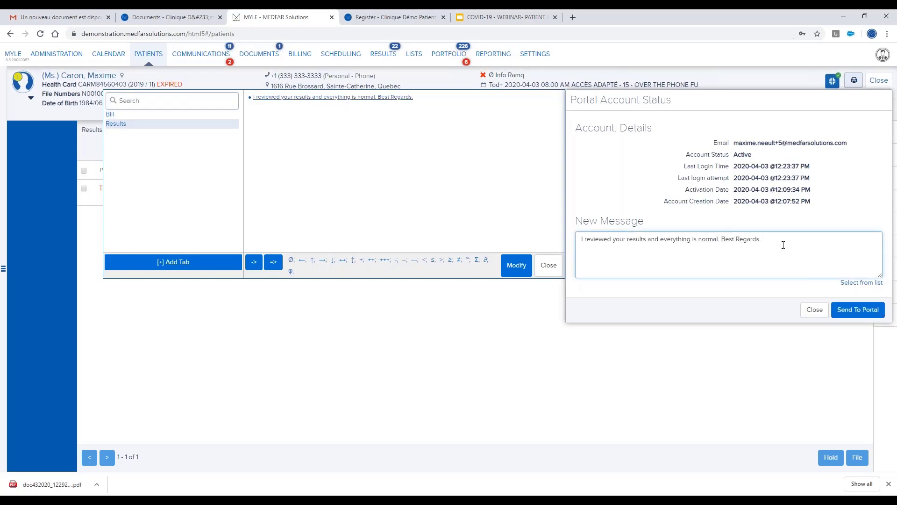
{"action": "left_click", "coordinate": [863, 310]}
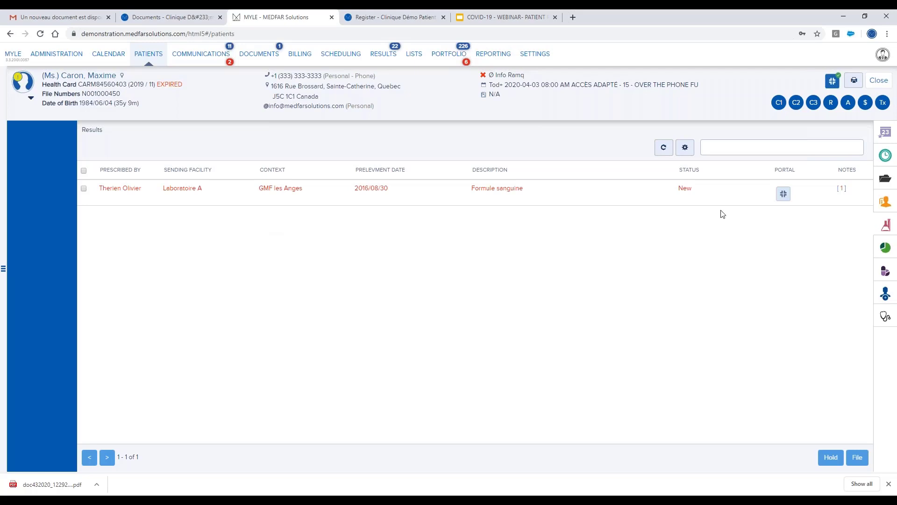
Confirm the sent message in the patient's History Communications, then return to Portfolio Pending Items.
{"action": "left_click", "coordinate": [885, 156]}
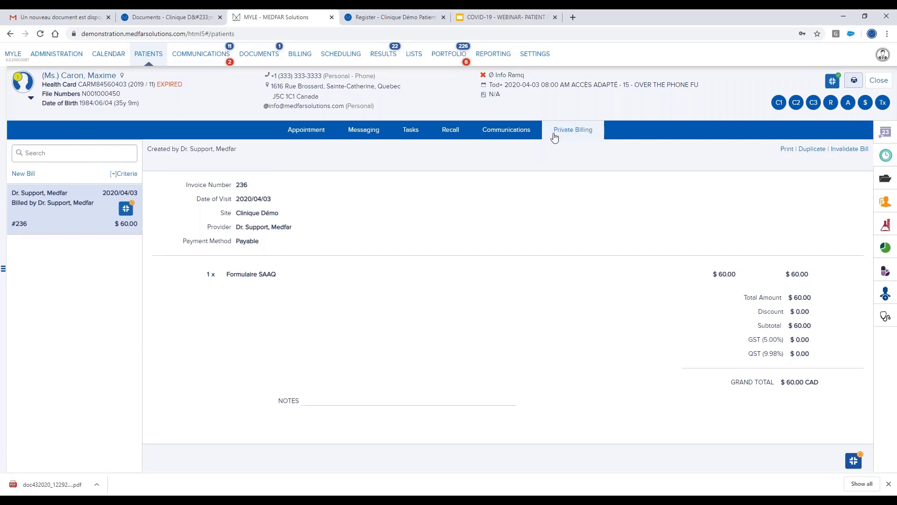
{"action": "left_click", "coordinate": [507, 134]}
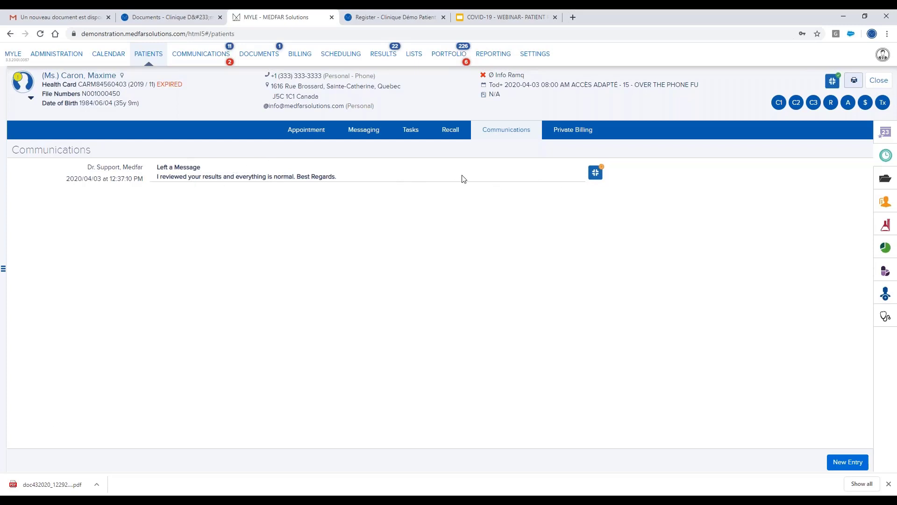
{"action": "left_click", "coordinate": [449, 58]}
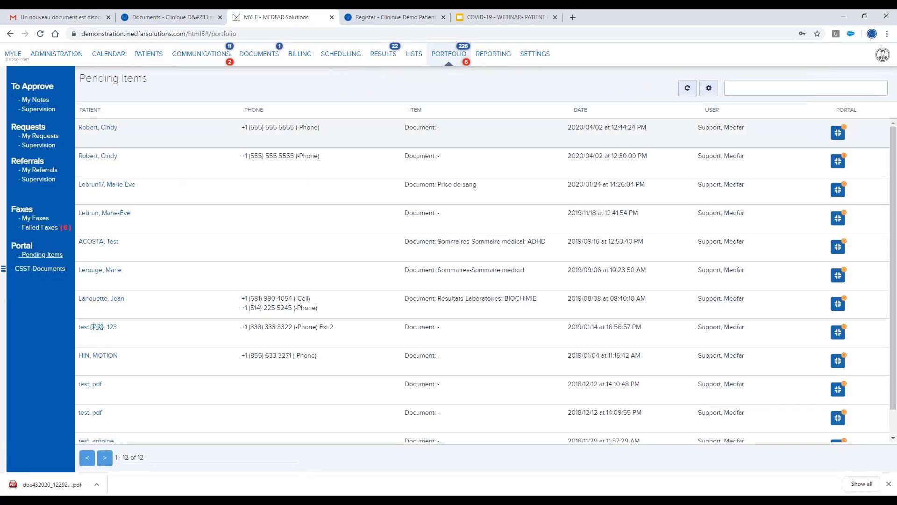